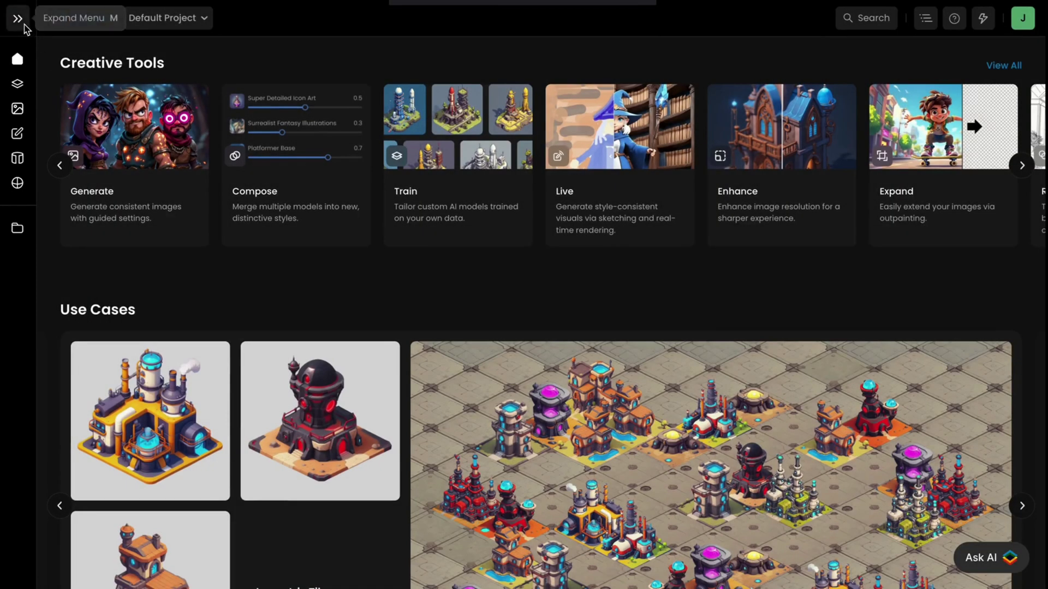
Open Images > Edit with Prompts and set the editing model to GPT Image 1 after trying Gemini 2.0 Flash
click(19, 18)
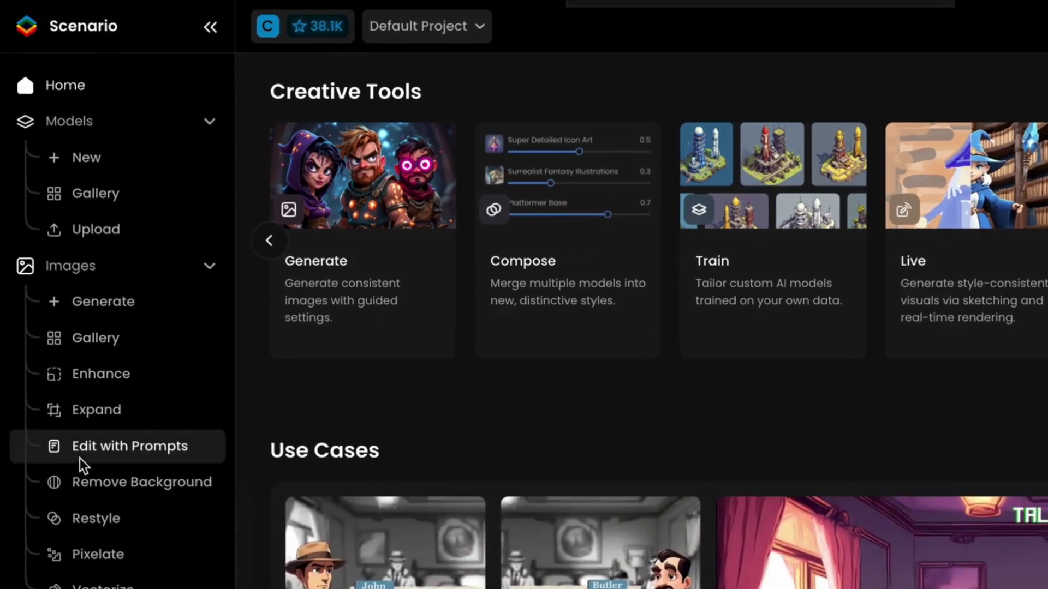
click(79, 458)
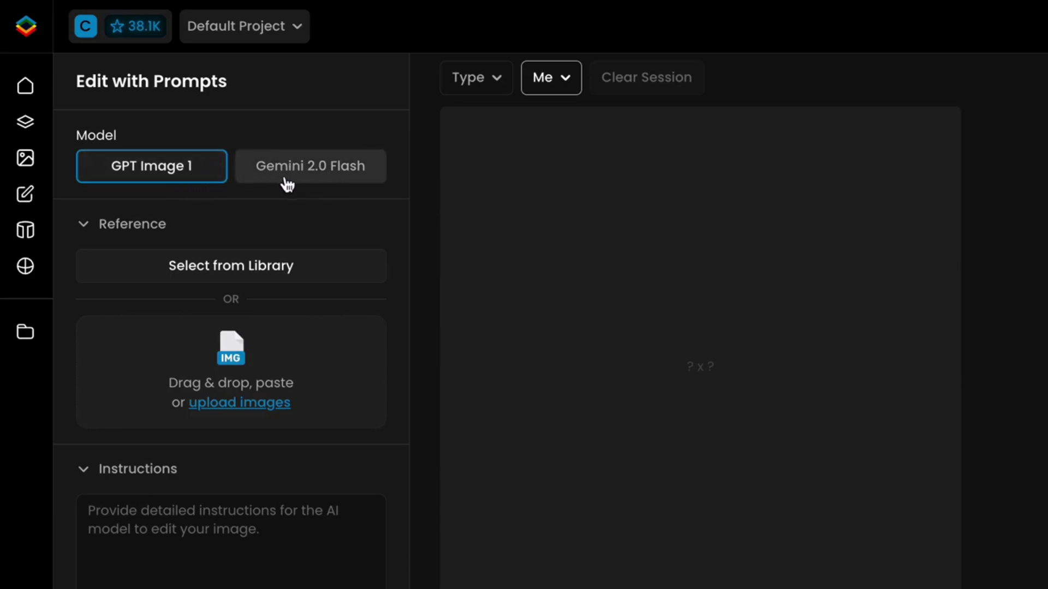
click(333, 186)
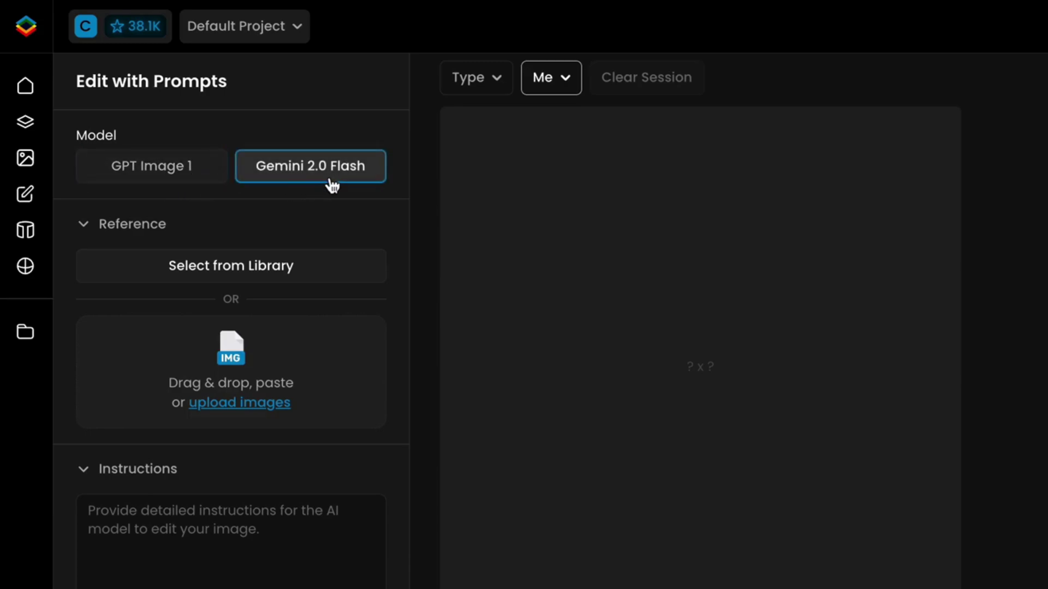
click(206, 179)
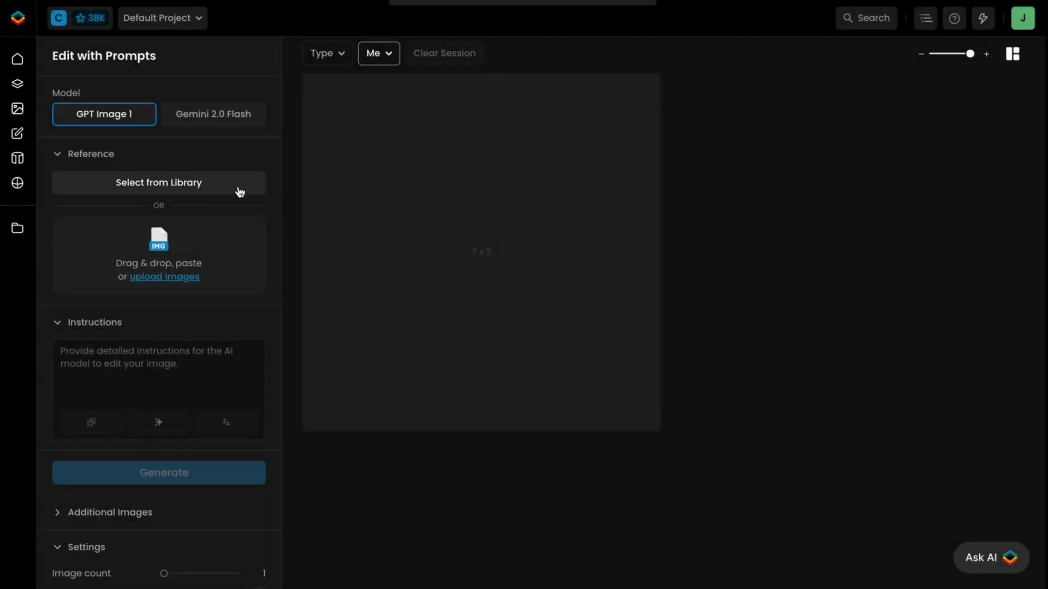
Use the armored character from the library as reference and request 'change outfit to black tactical spy armor'
click(239, 191)
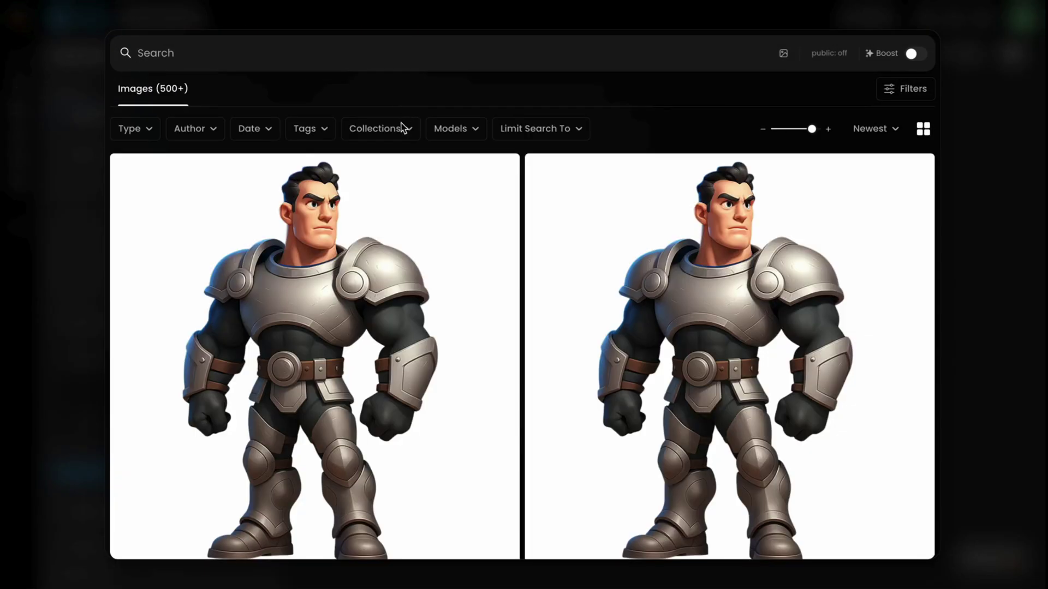
click(402, 227)
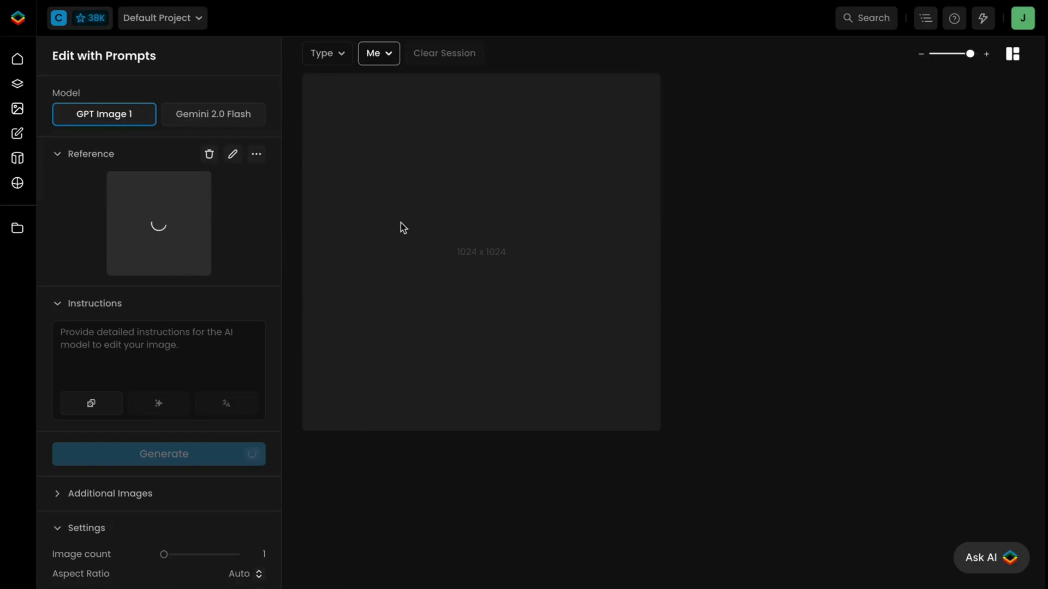
click(208, 350)
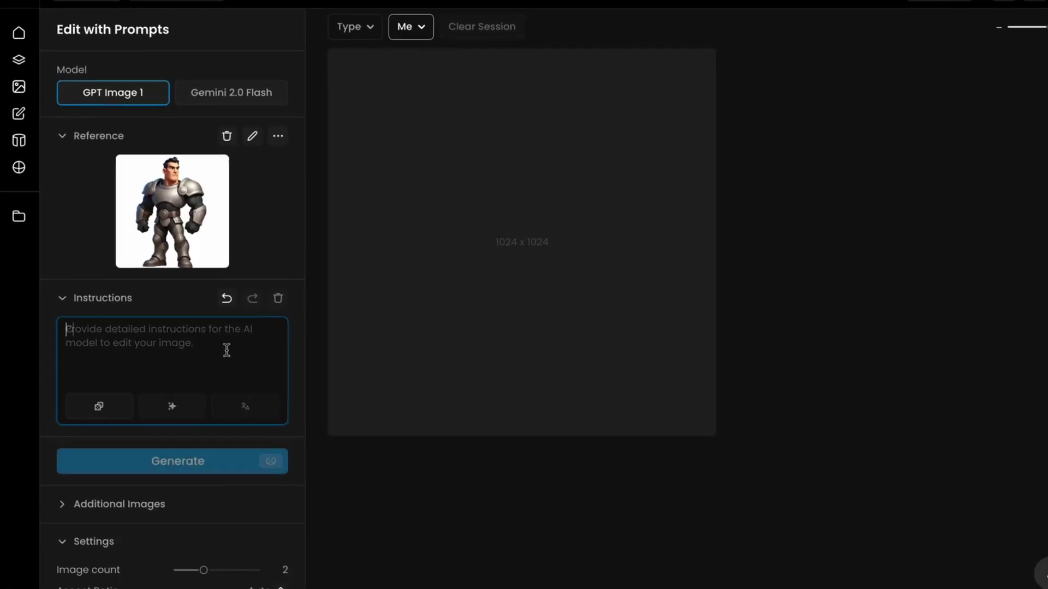
text(change outfit to black tactical spy armor)
key(ctrl+Return)
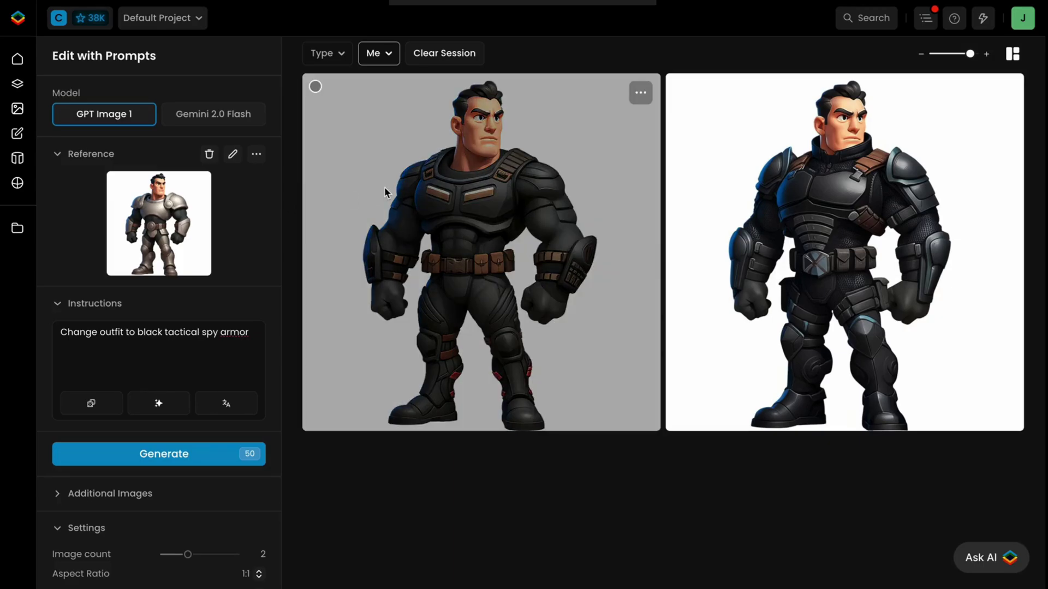
Compare the first spy-armor result with the original in the full-screen Before/After viewer
click(385, 188)
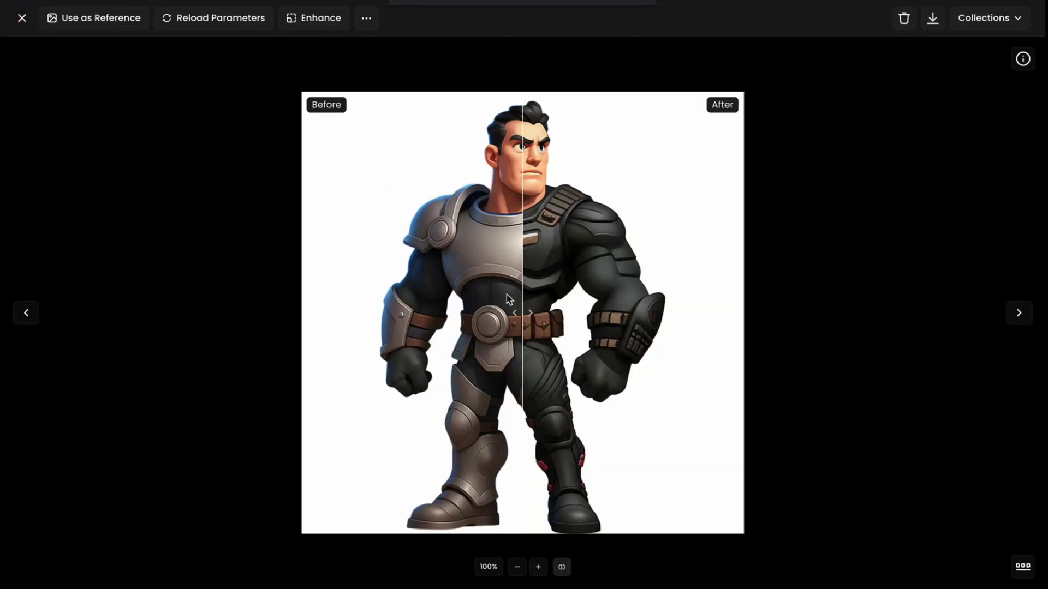
drag(515, 302, 522, 329)
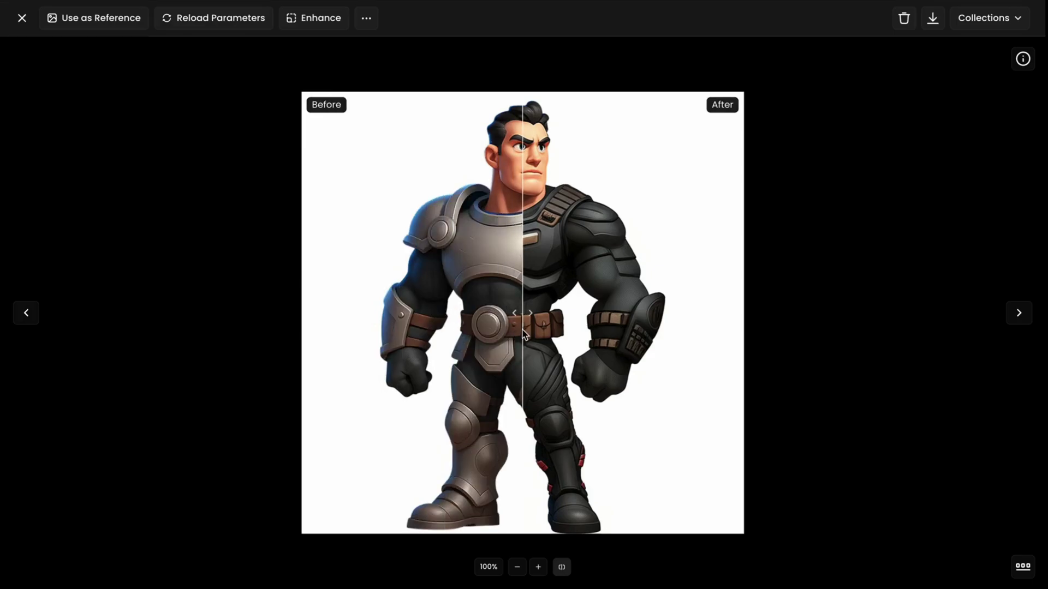
click(22, 18)
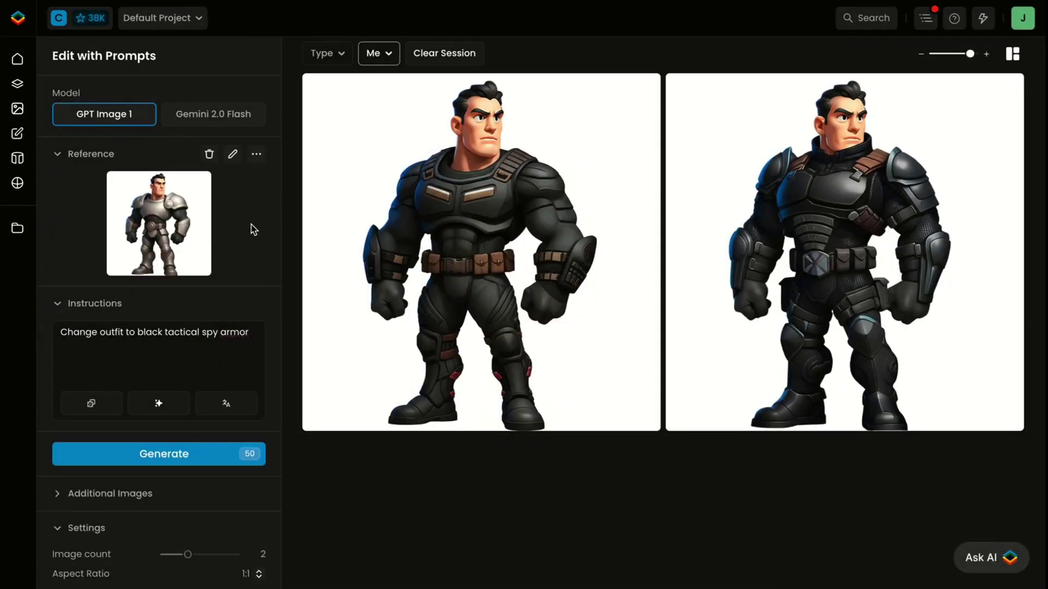
Make the first spy-armor result the reference and request a futuristic command-center scene on a high-tech bench
drag(350, 224, 155, 228)
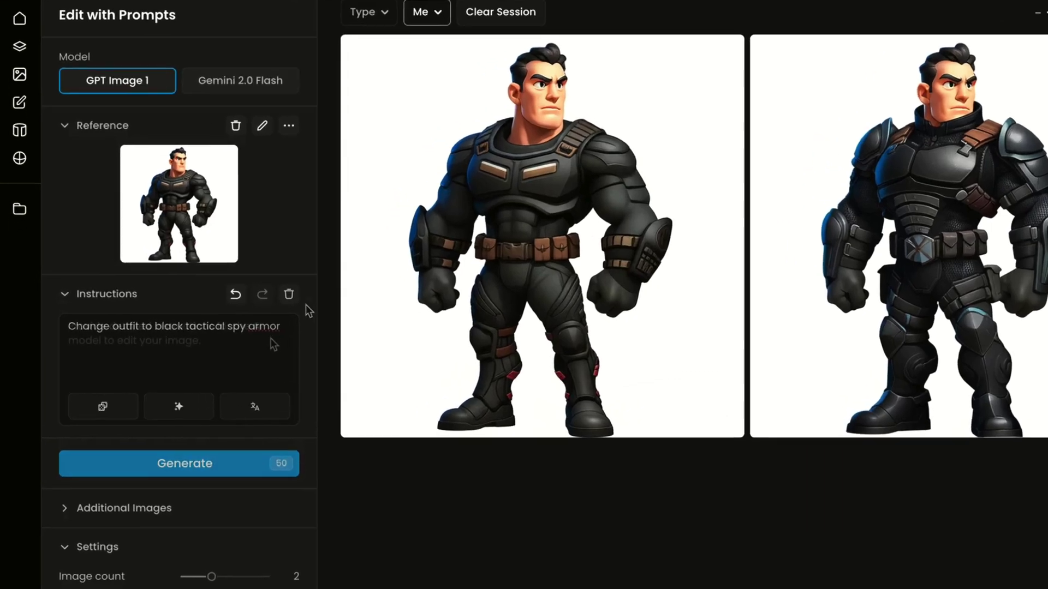
click(273, 343)
text(Place the character in a futuristic command center, sitting casually on a high-tech bench.)
key(ctrl+Return)
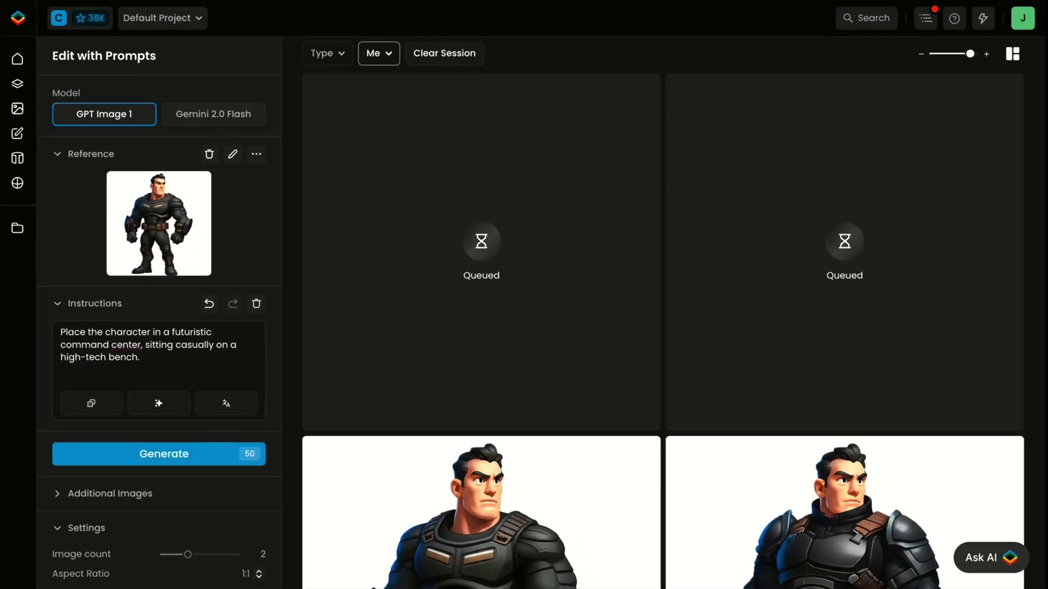
Inspect the top-right command-center result, then set it as the new reference
click(690, 234)
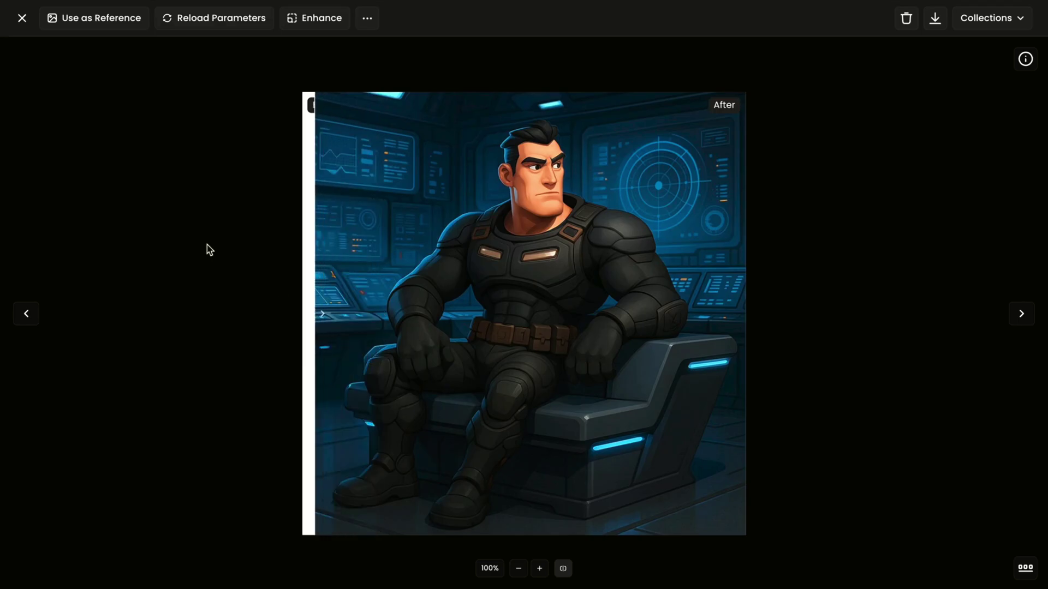
click(19, 21)
drag(677, 213, 180, 235)
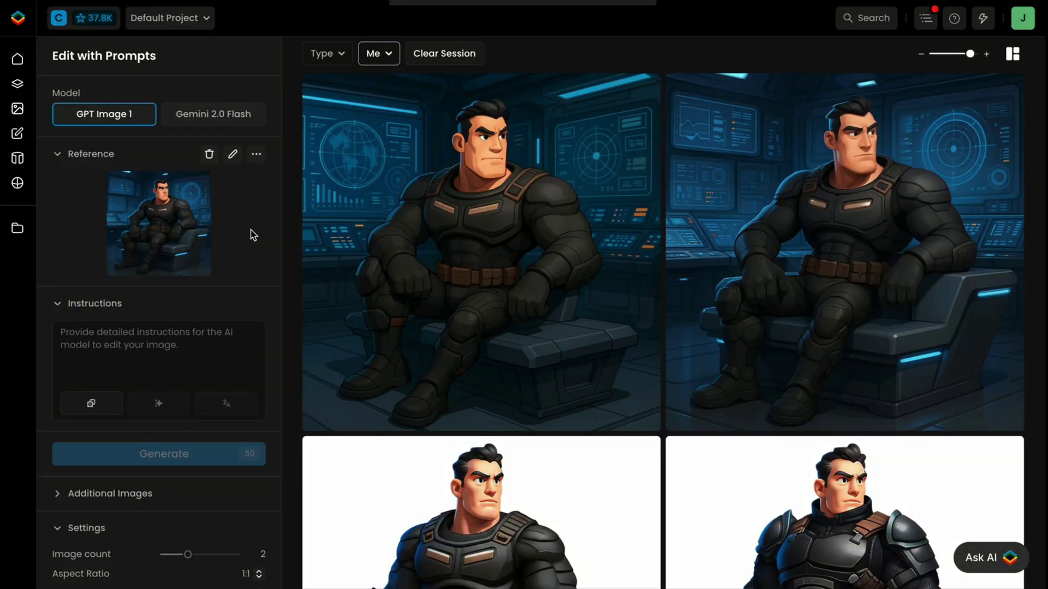
Mask the character's arm and request a high-tech wrist gadget projecting a glowing holographic map
click(233, 155)
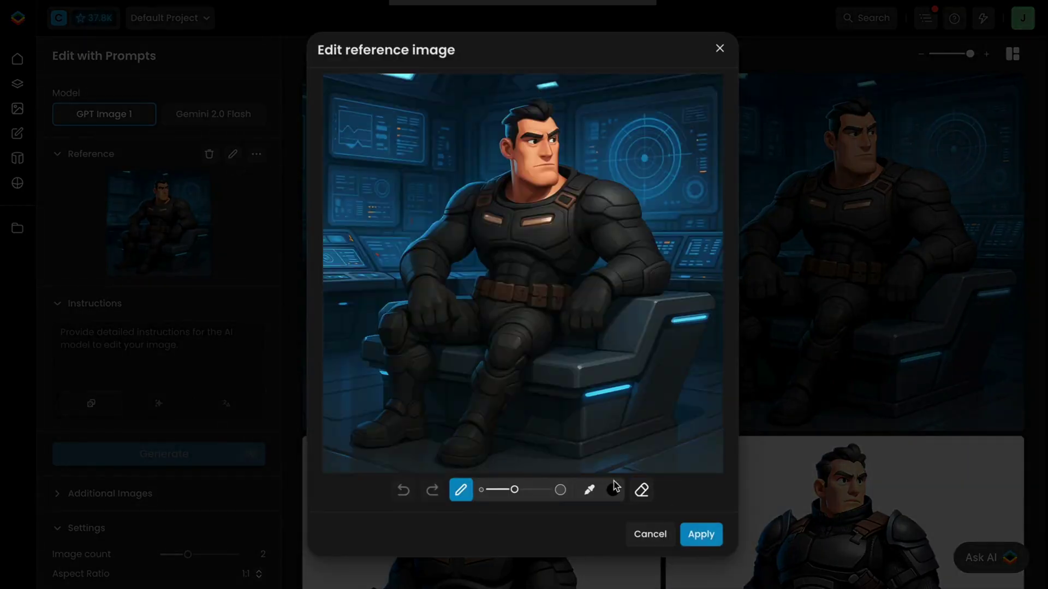
drag(611, 224, 601, 285)
drag(628, 186, 627, 224)
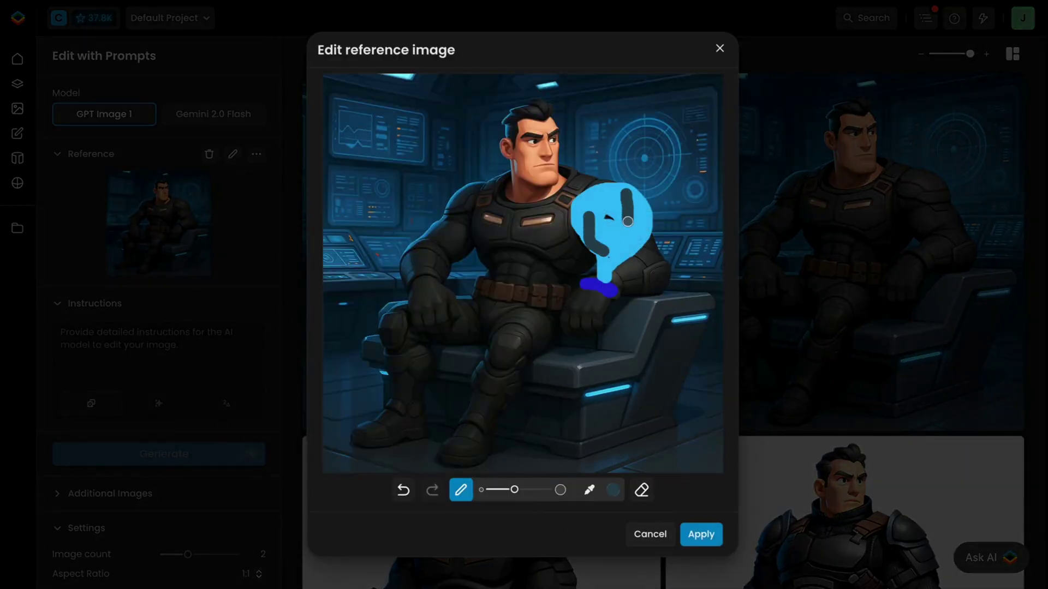
click(701, 534)
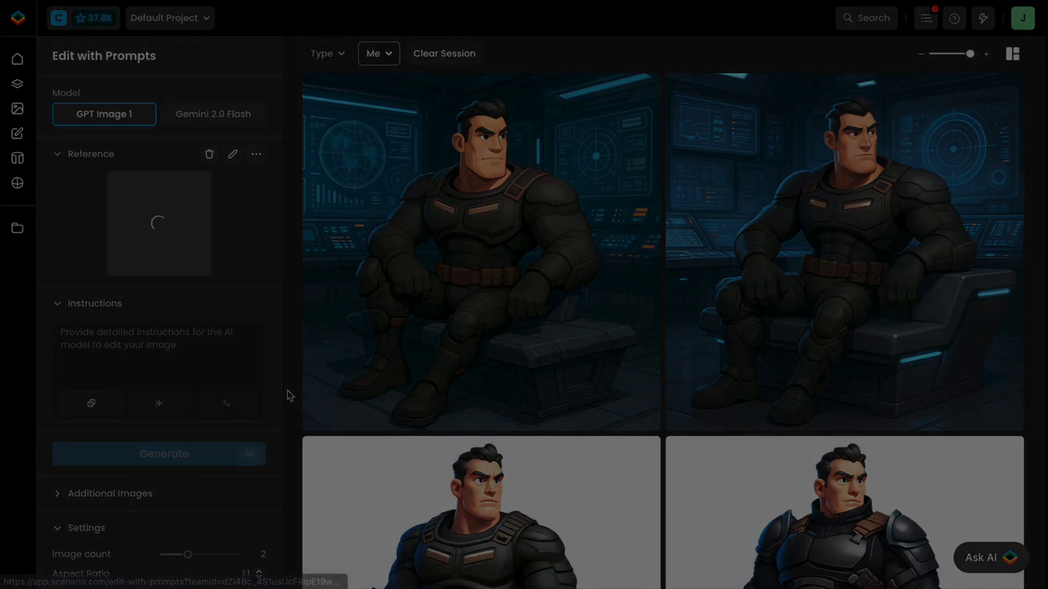
click(168, 343)
text(Add a)
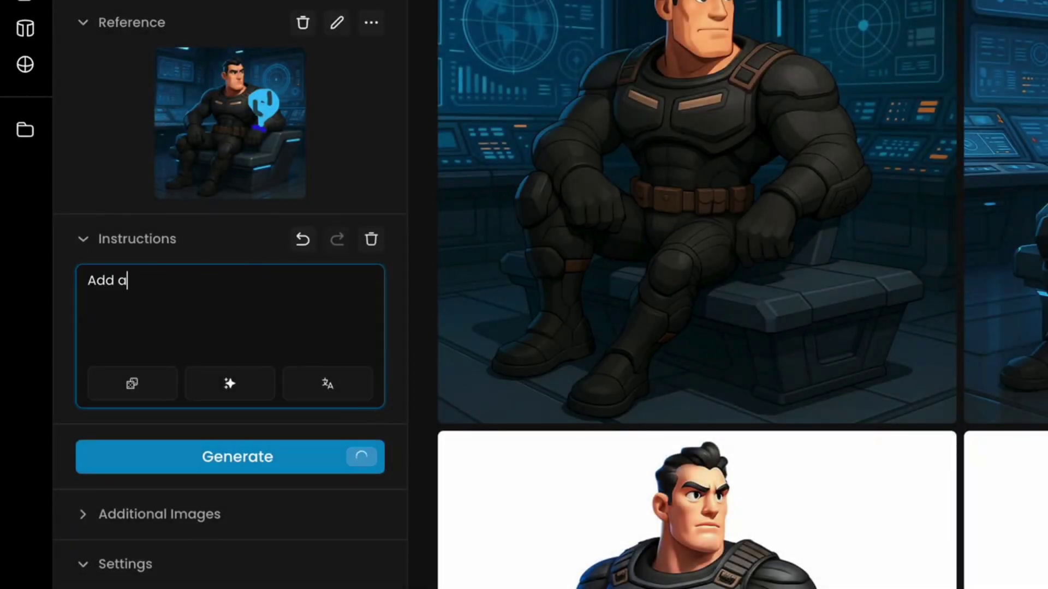
text( high-tech wrist gadget on the character’s left arm with a glowing holographic map beaming out of it)
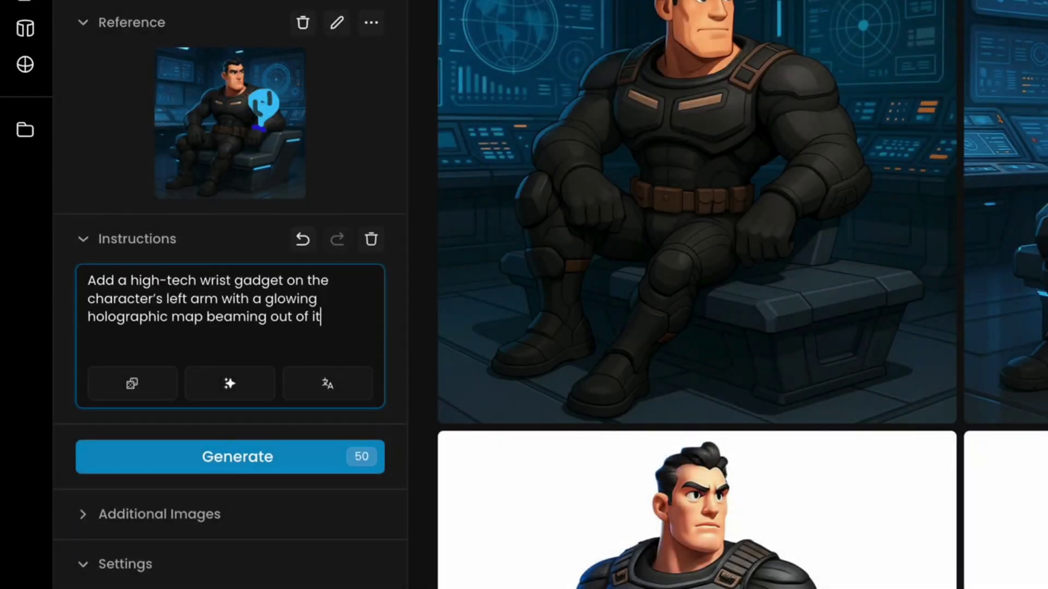
key(ctrl+Return)
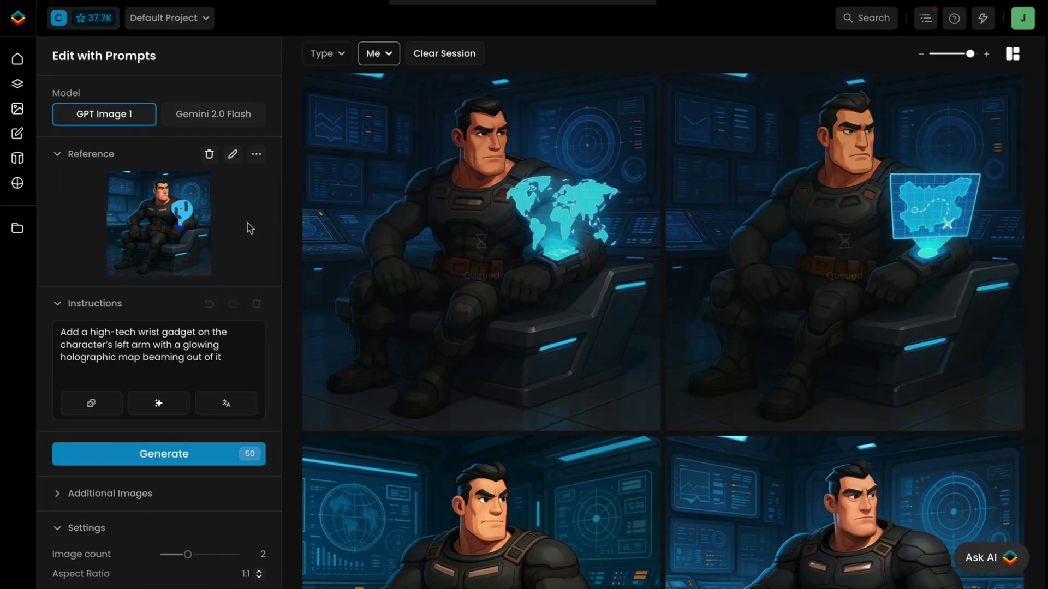
Compare the top-right holographic-map result with the original, then make it the reference
click(678, 87)
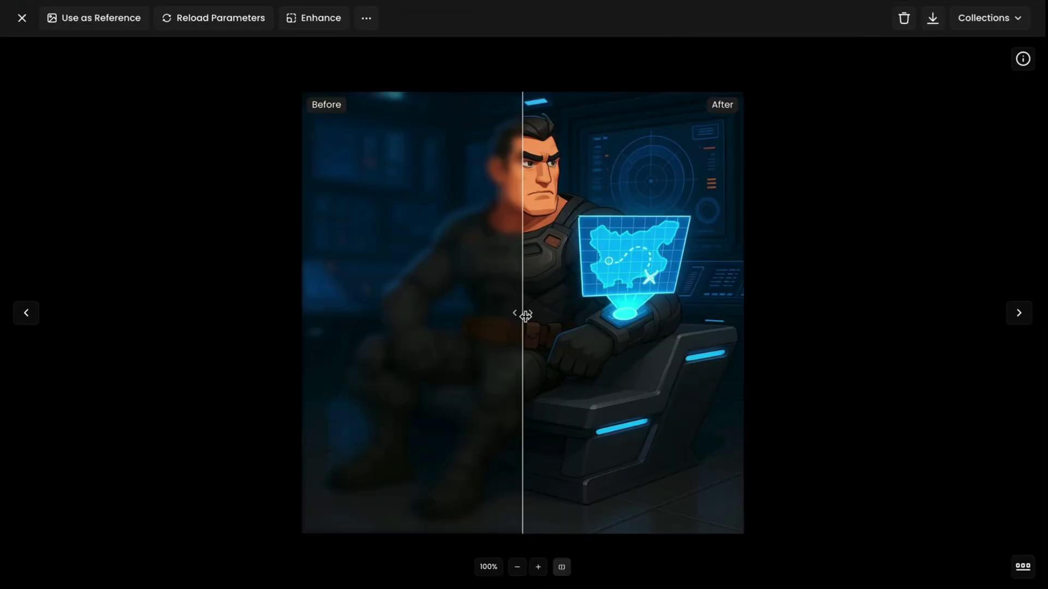
drag(526, 312, 558, 312)
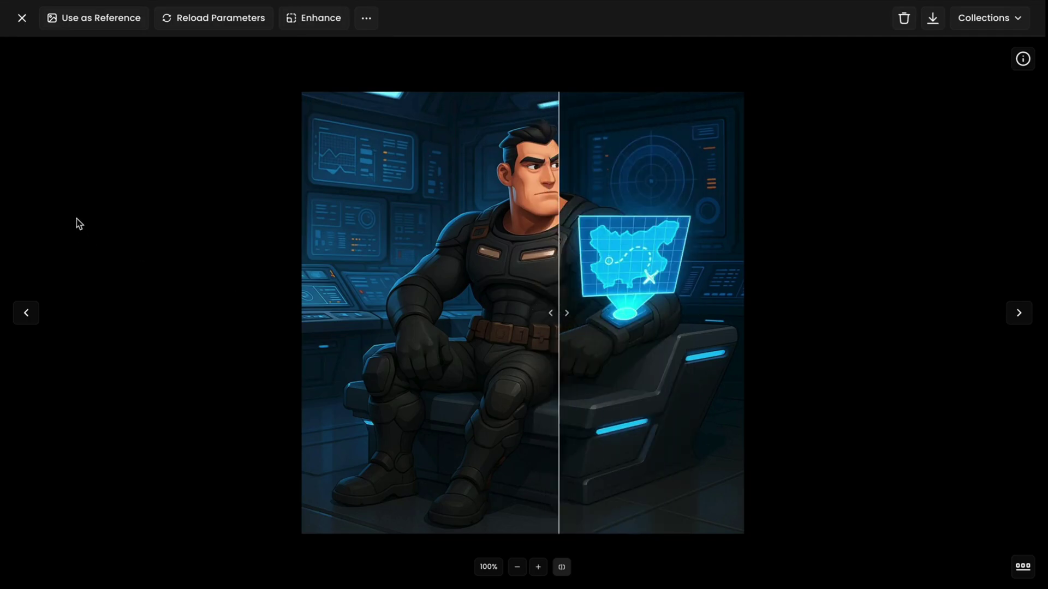
key(Escape)
drag(280, 215, 129, 224)
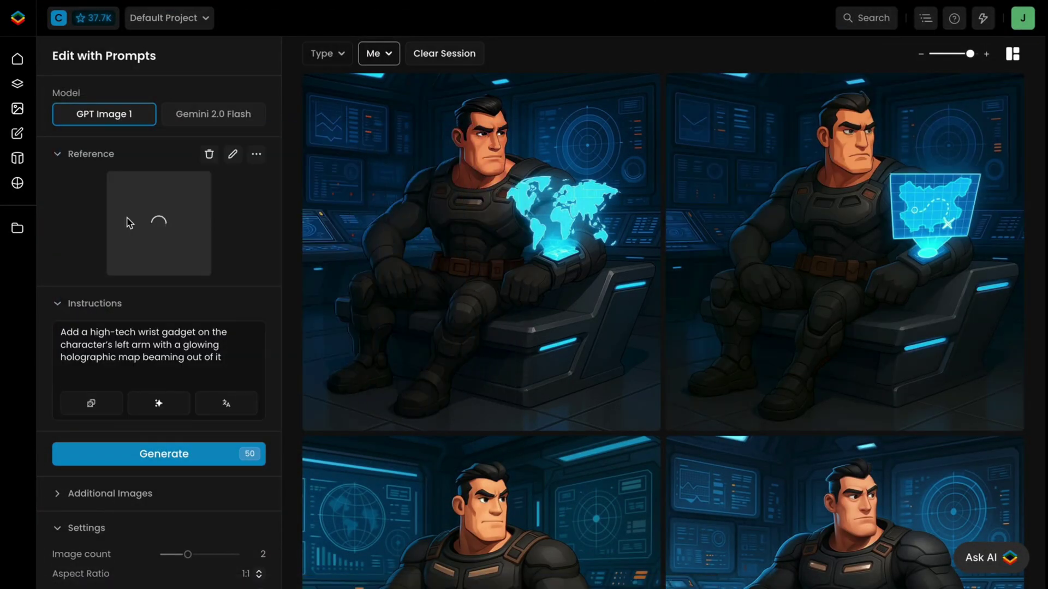
Request 'I need that character in comic-book style.' and compare the right-hand result with the original
click(257, 302)
click(229, 334)
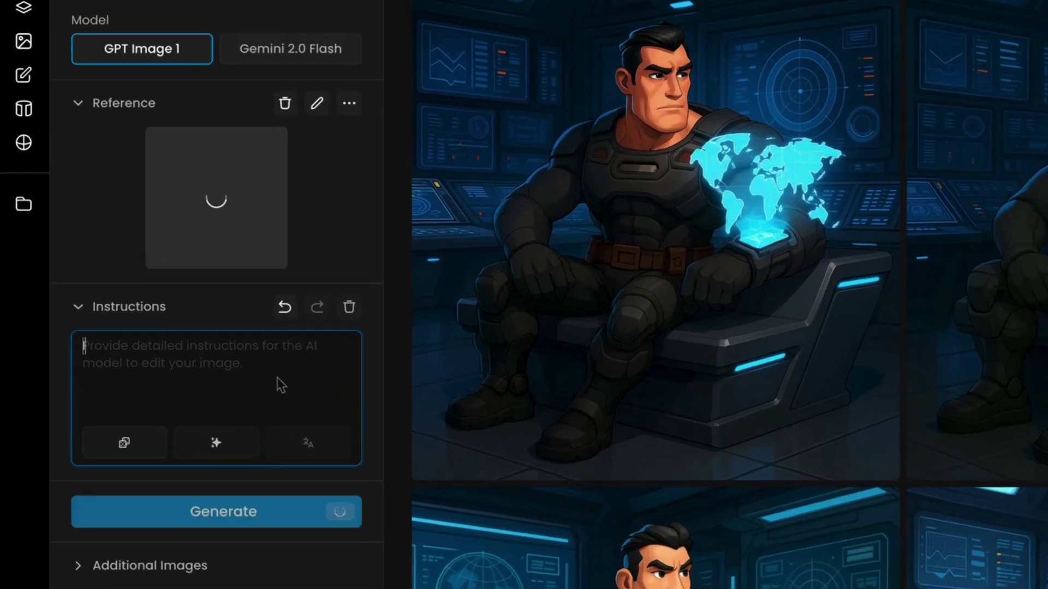
text(I need that character in comic-book style.)
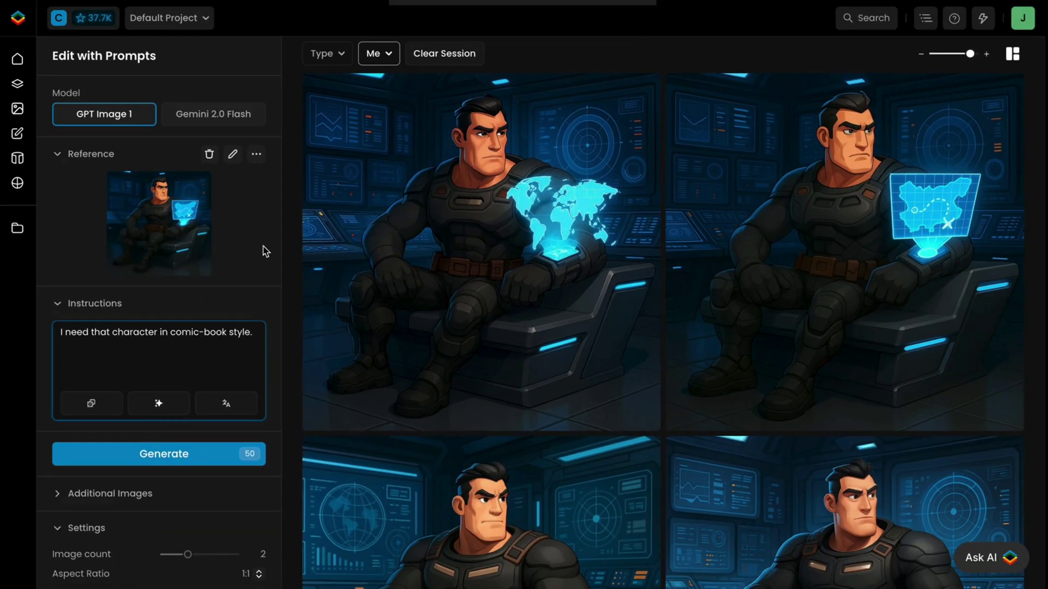
key(ctrl+Return)
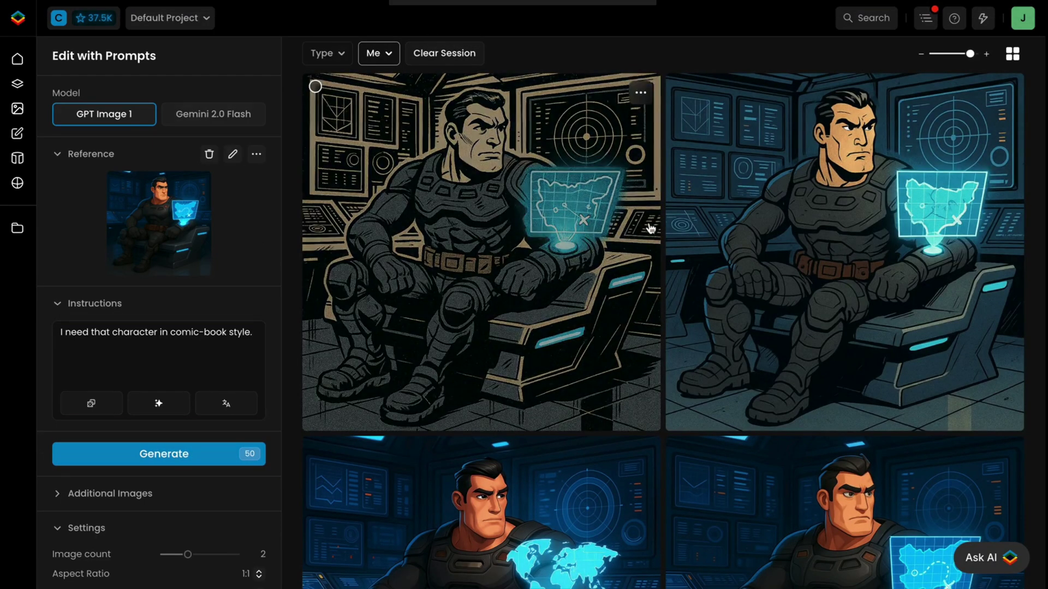
click(674, 222)
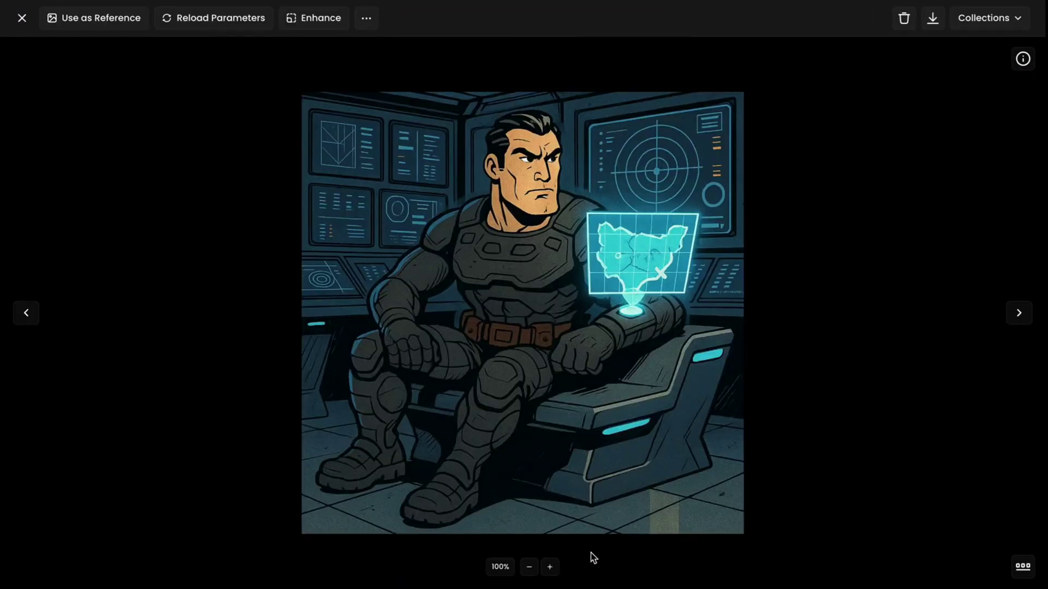
drag(519, 391, 337, 424)
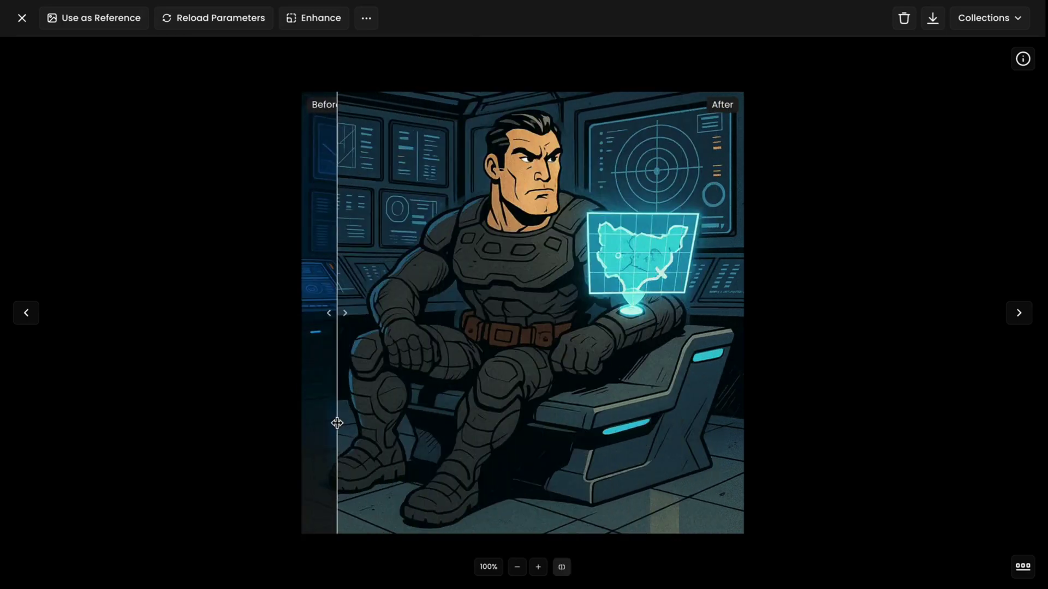
click(21, 18)
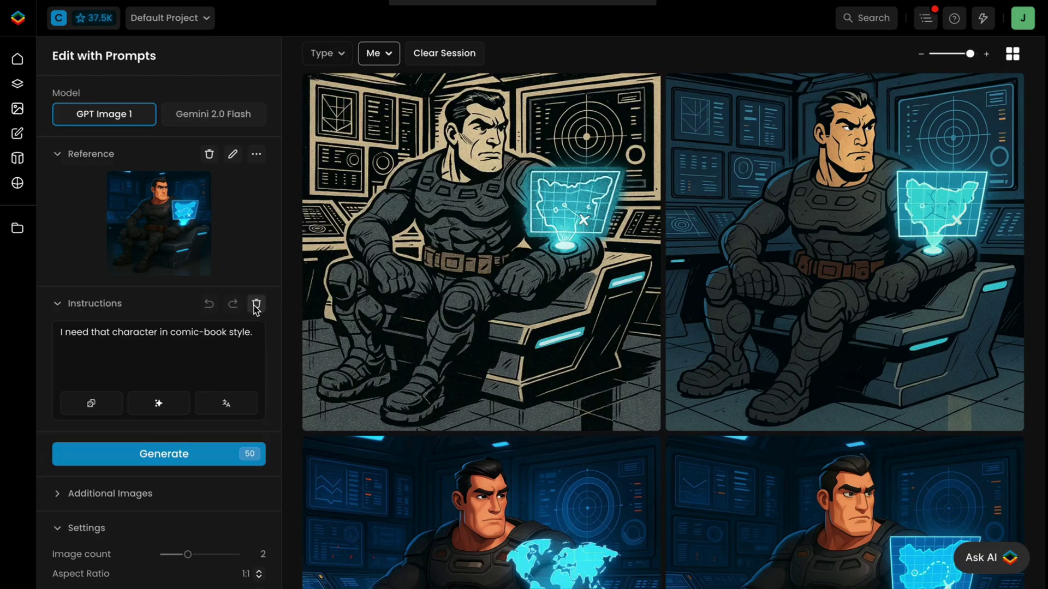
Clear the instructions and generate suggested edit prompts
click(256, 304)
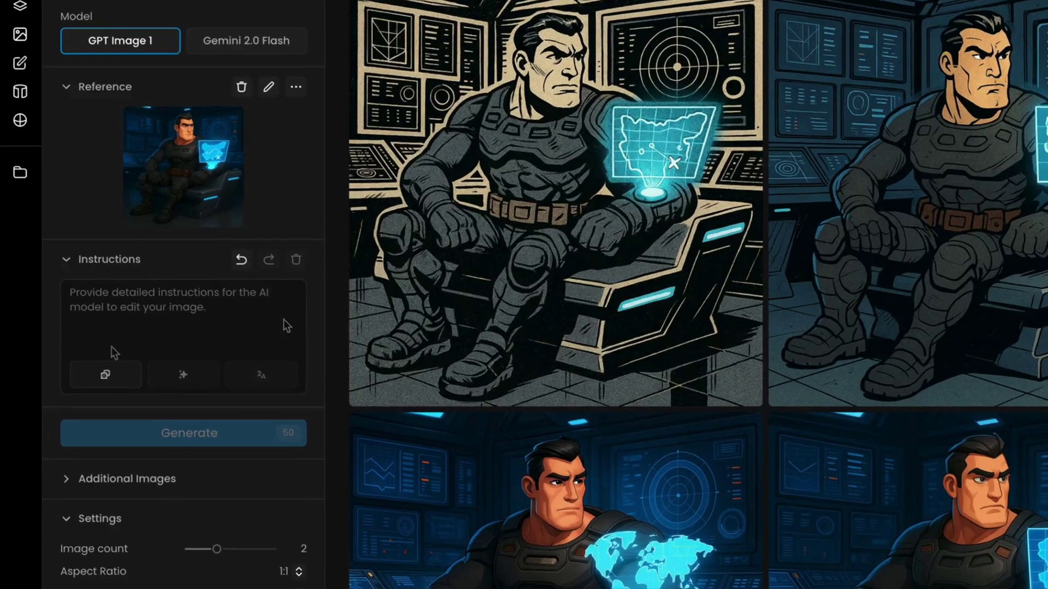
click(94, 404)
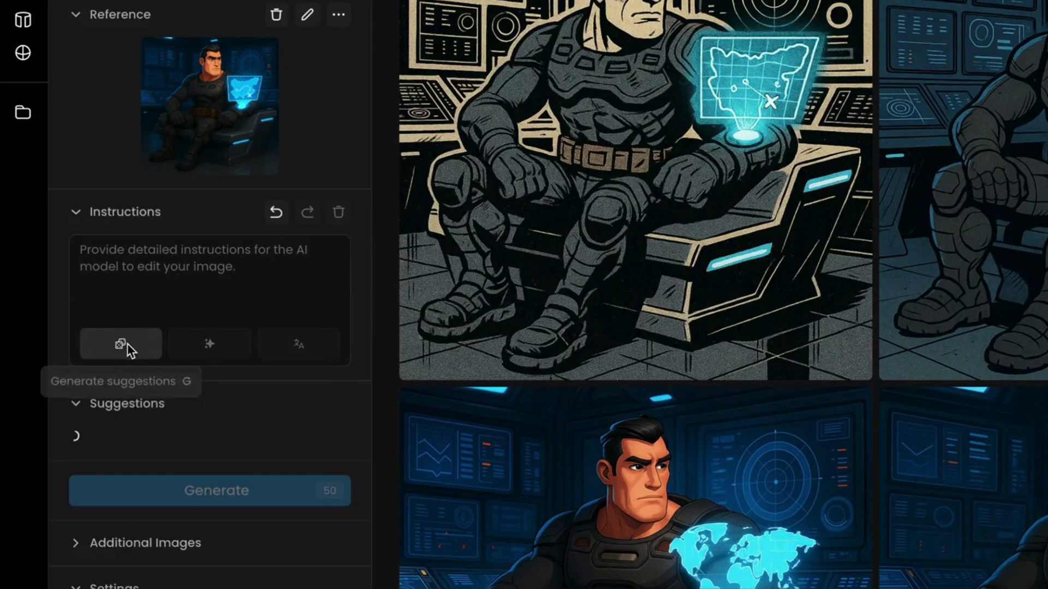
scroll(218, 323, down, 2)
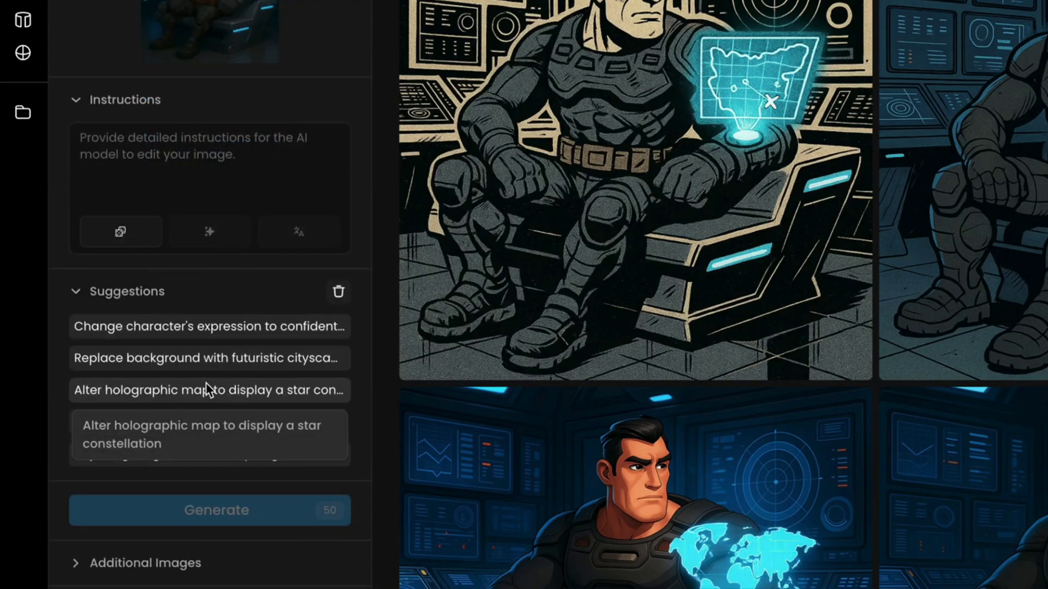
Enter 'The character needs armor' and have AI rewrite it into a detailed metallic chest-and-shoulder armor prompt
click(207, 171)
text(The ch)
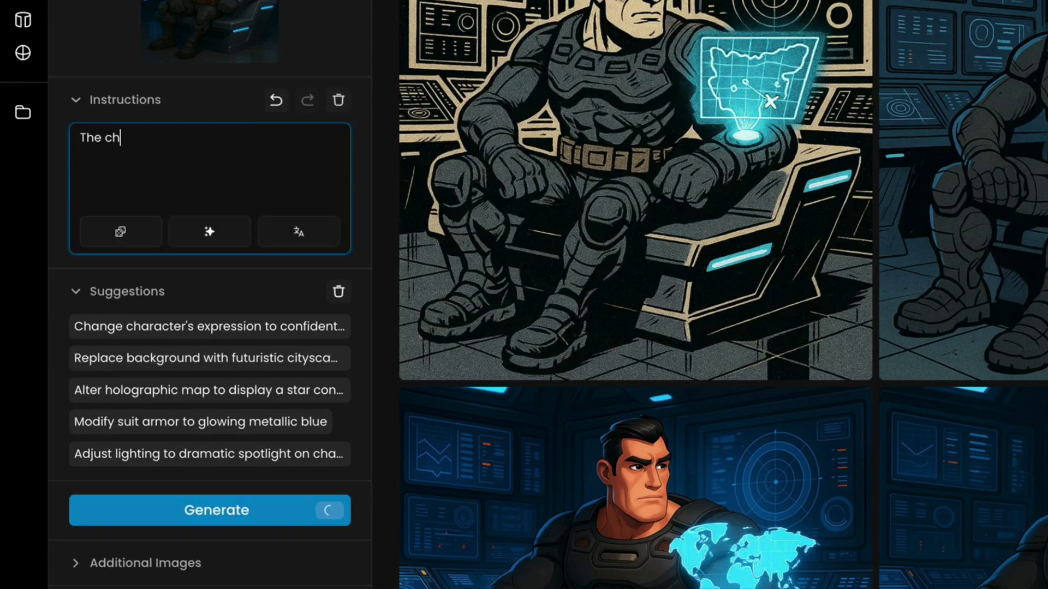
text(aracter needs armor)
click(217, 228)
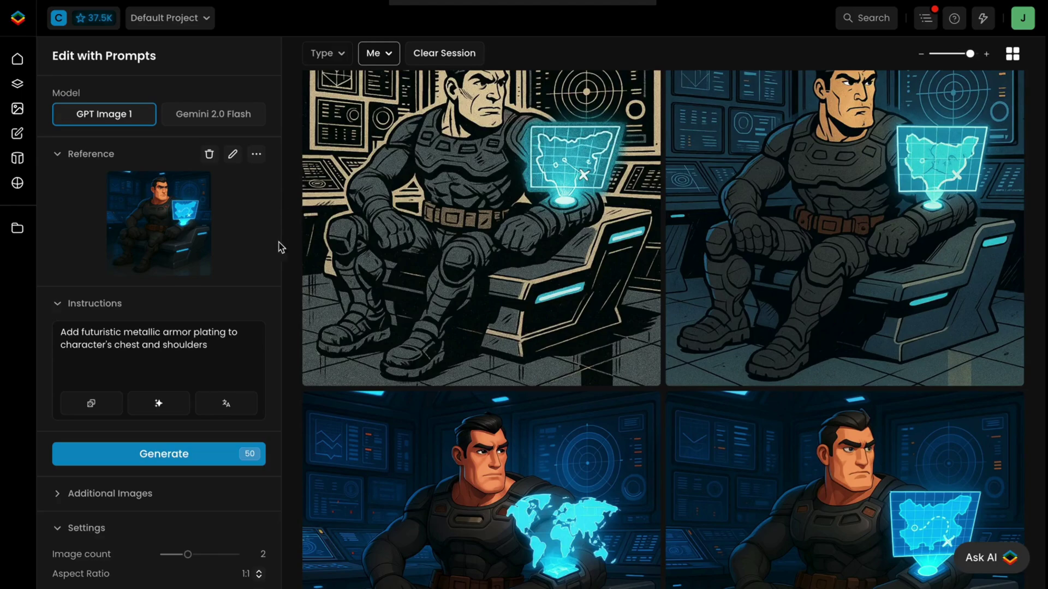
scroll(290, 403, down, 10)
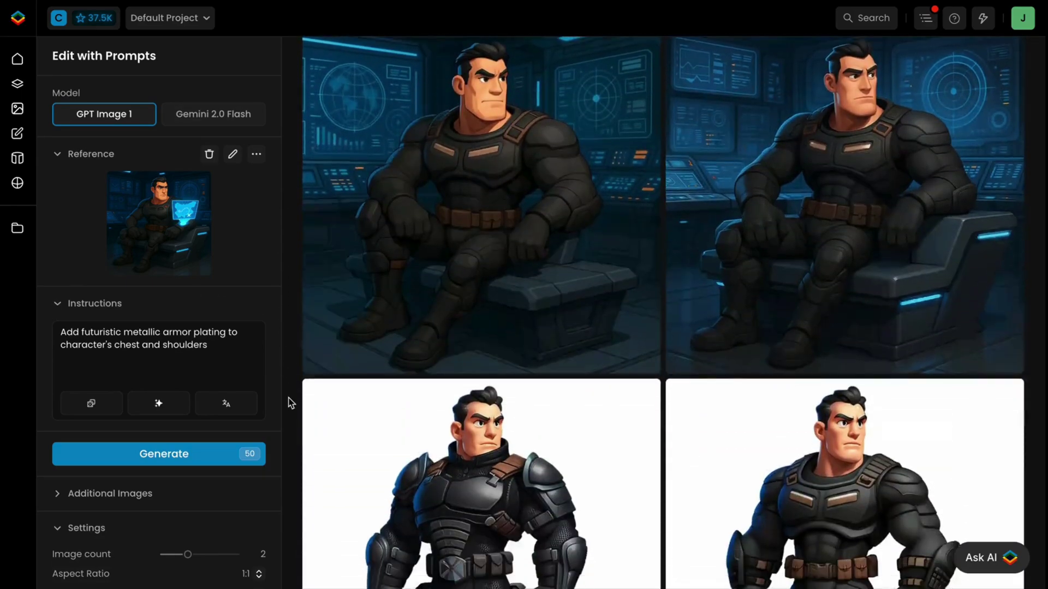
scroll(291, 403, down, 4)
Make the white-background character the reference and write a new 'Add the…' prompt using the suggested completion
drag(716, 391, 169, 233)
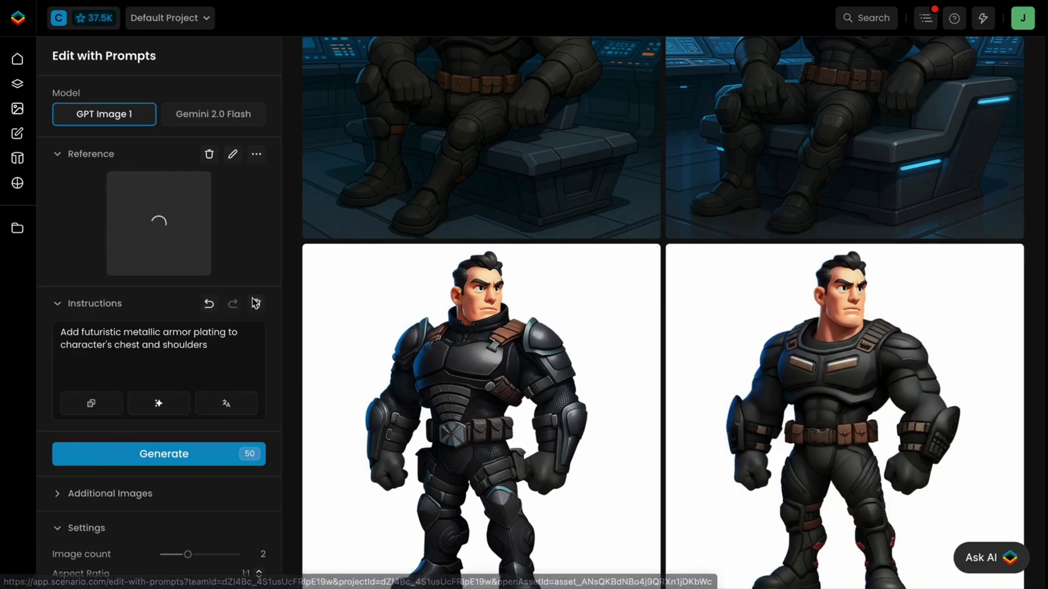
click(257, 304)
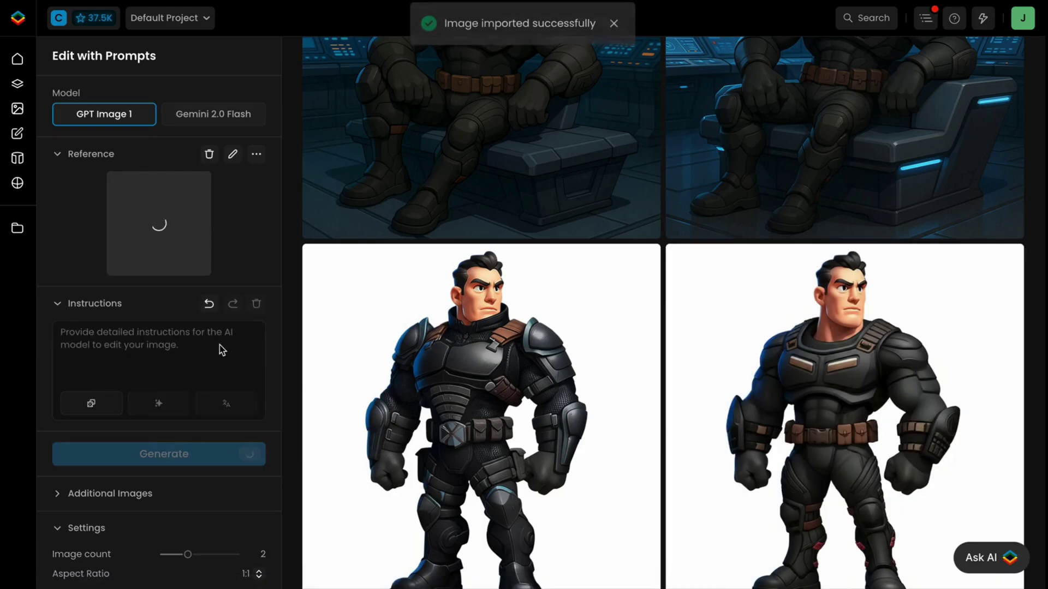
click(219, 344)
text(Add )
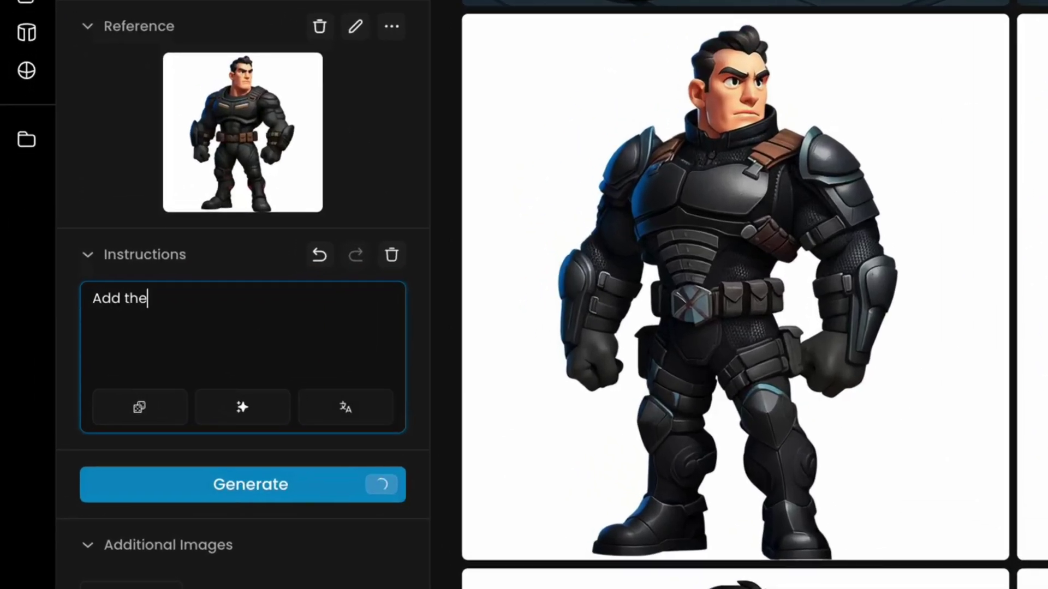
text(the)
key(Tab)
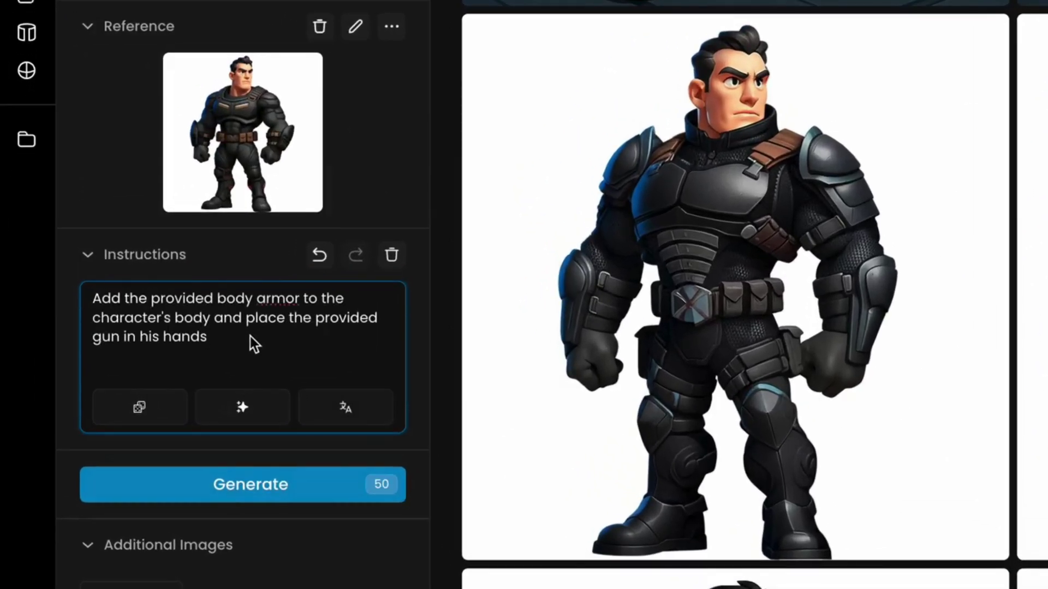
scroll(257, 358, down, 3)
Add the white armor and gun images as additional inputs and generate the edit
click(255, 352)
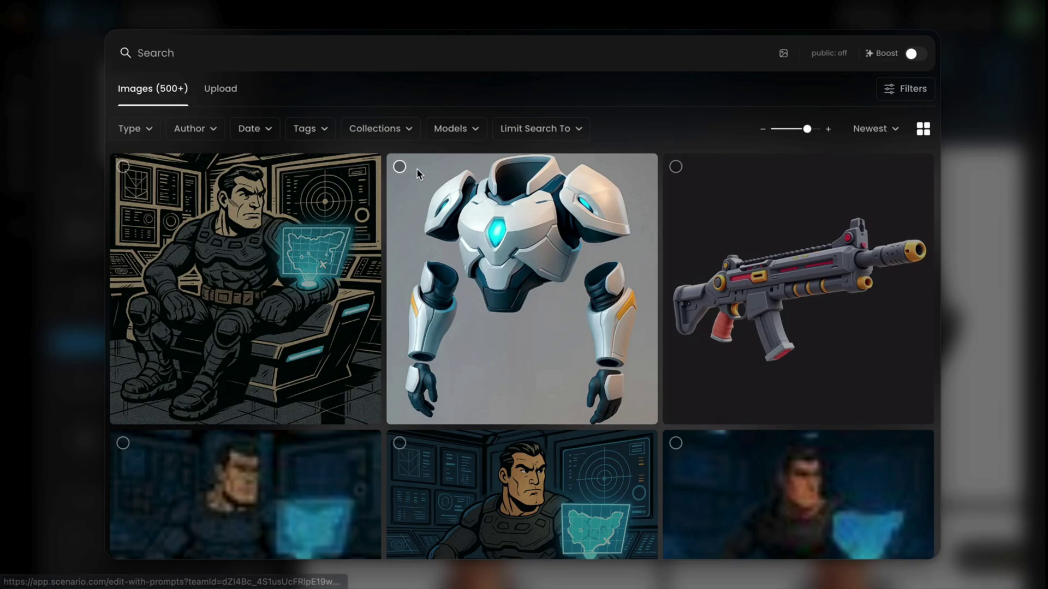
click(417, 168)
click(670, 198)
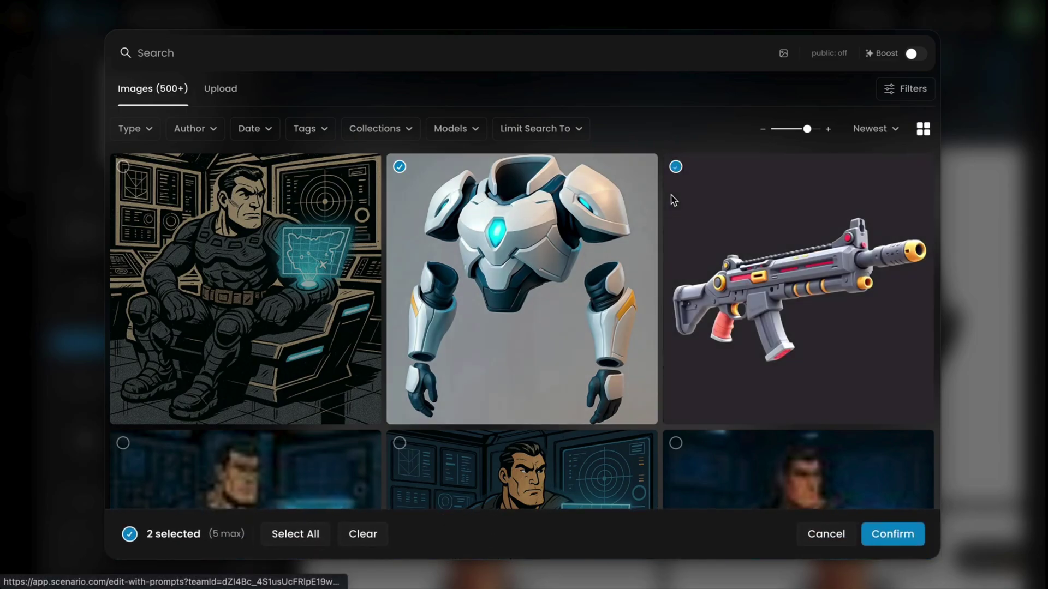
click(881, 535)
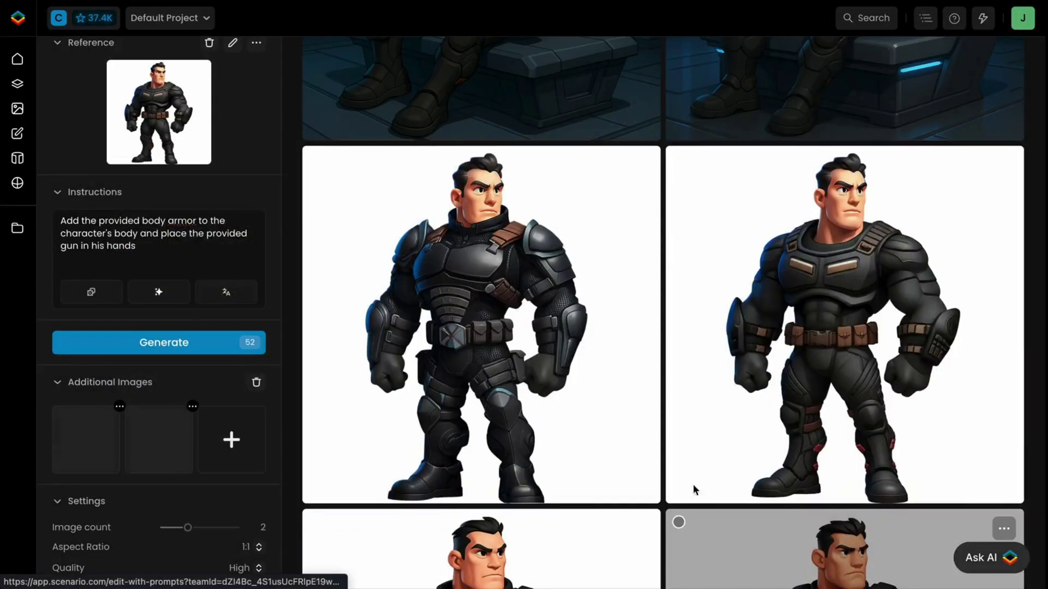
scroll(276, 287, up, 3)
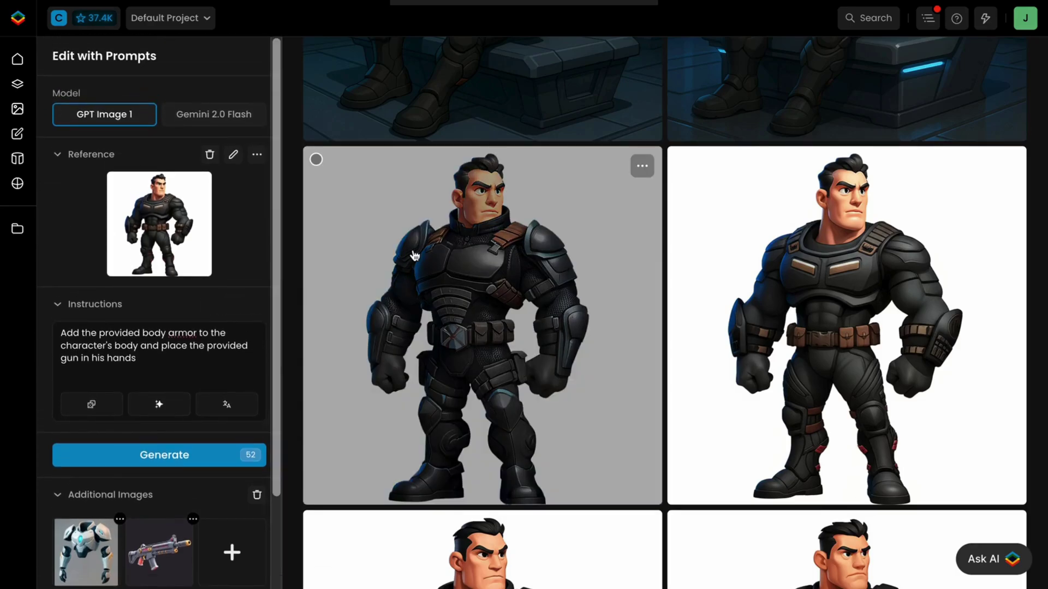
scroll(382, 245, up, 5)
key(ctrl+Return)
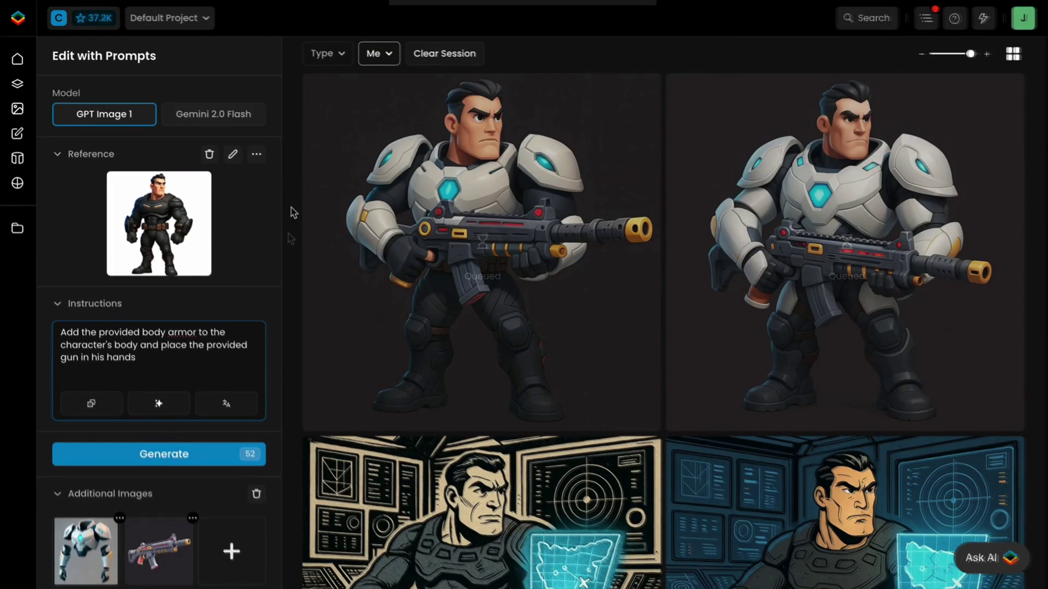
Compare the armored, gun-holding result with the original character using the Before/After divider
click(866, 206)
drag(526, 254, 303, 276)
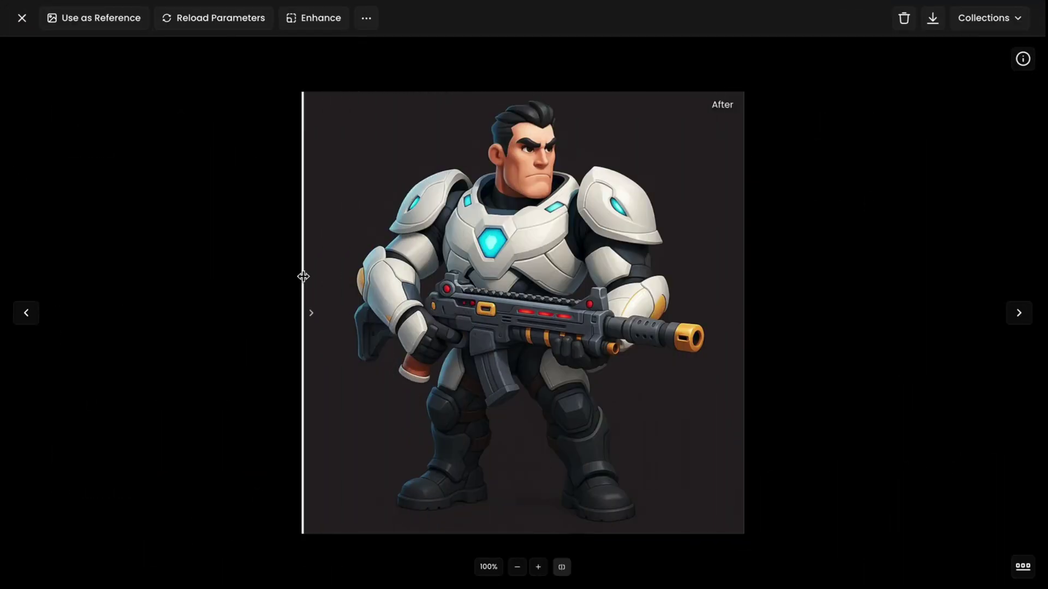
click(21, 18)
scroll(290, 255, down, 4)
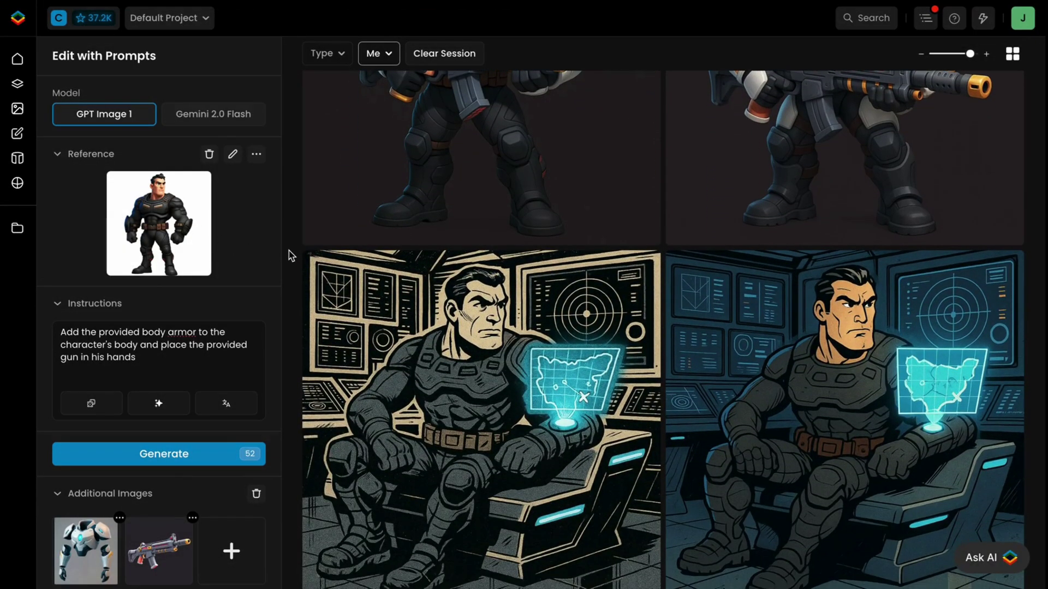
scroll(289, 255, down, 3)
scroll(290, 255, down, 4)
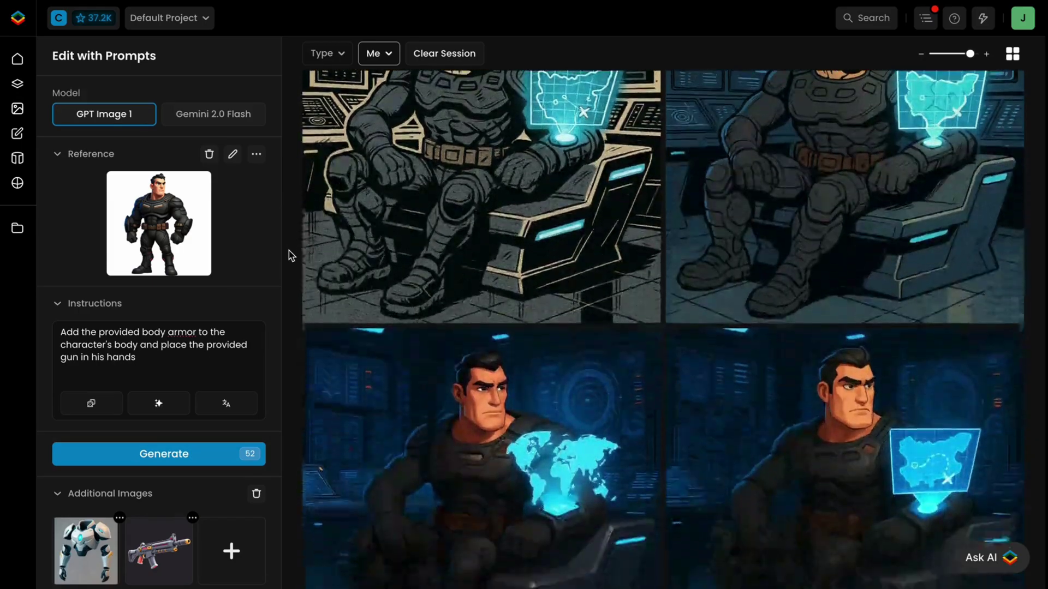
scroll(289, 255, down, 5)
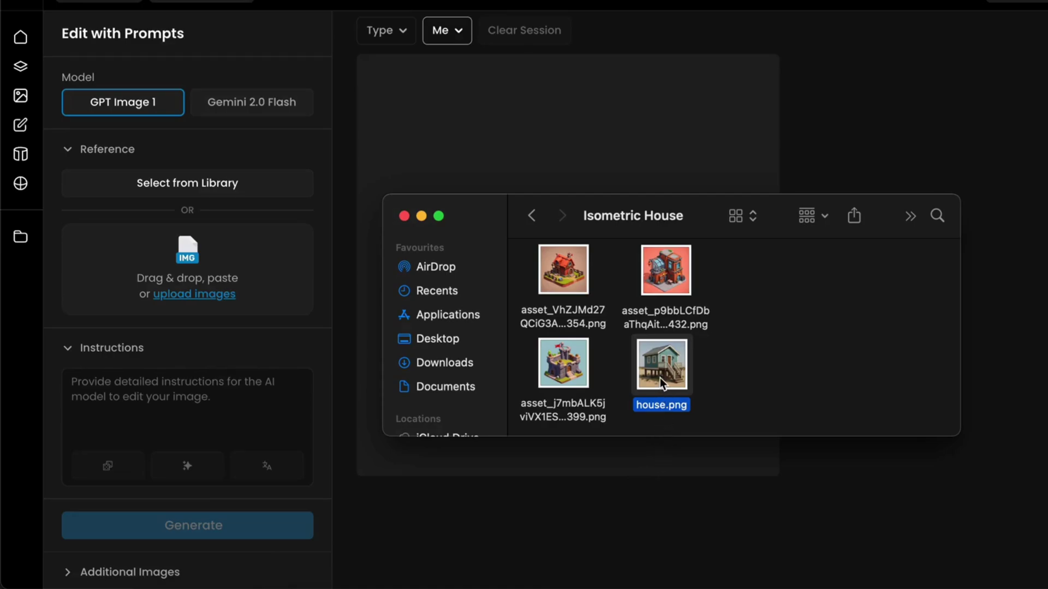
Set house.png as reference, request an isometric beach-house version, and add three isometric house images as extras
drag(629, 378, 188, 283)
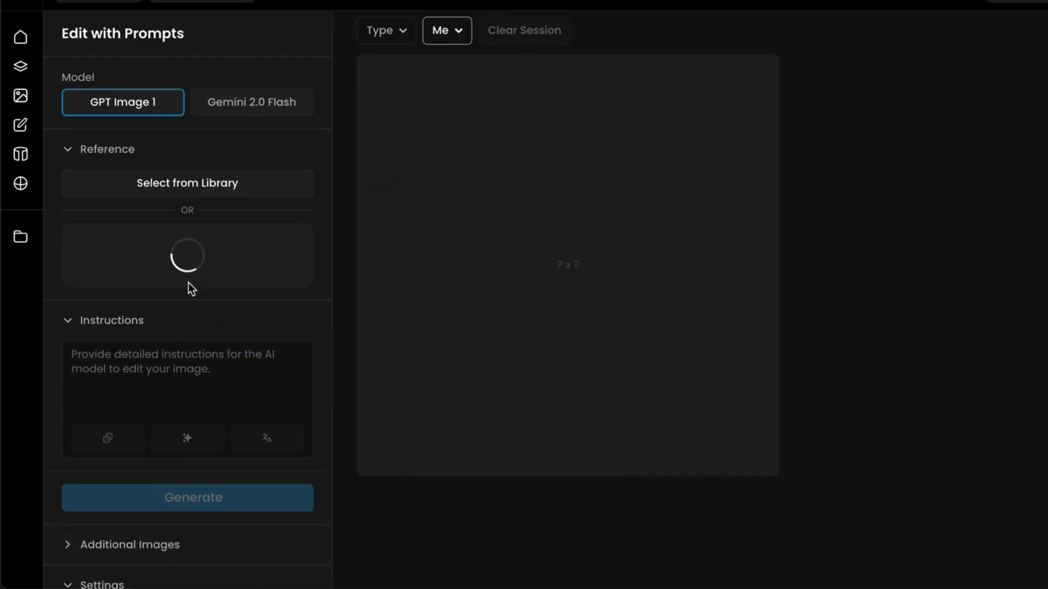
click(167, 361)
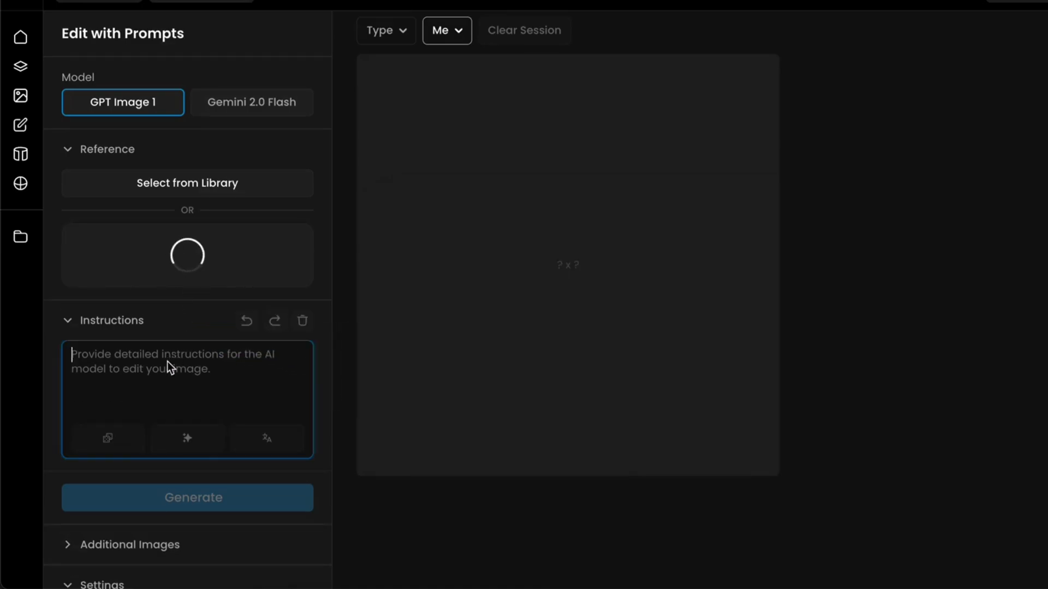
text(Create)
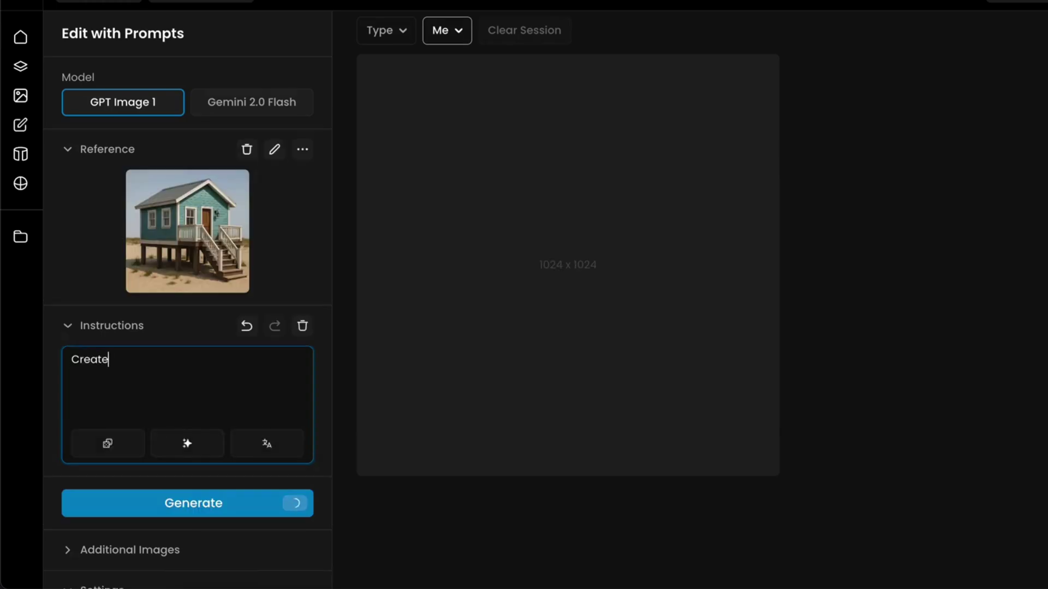
text( an isometric version of the beach house in the photo, following the style of the provided isometric images. Keep a plain, neutral background)
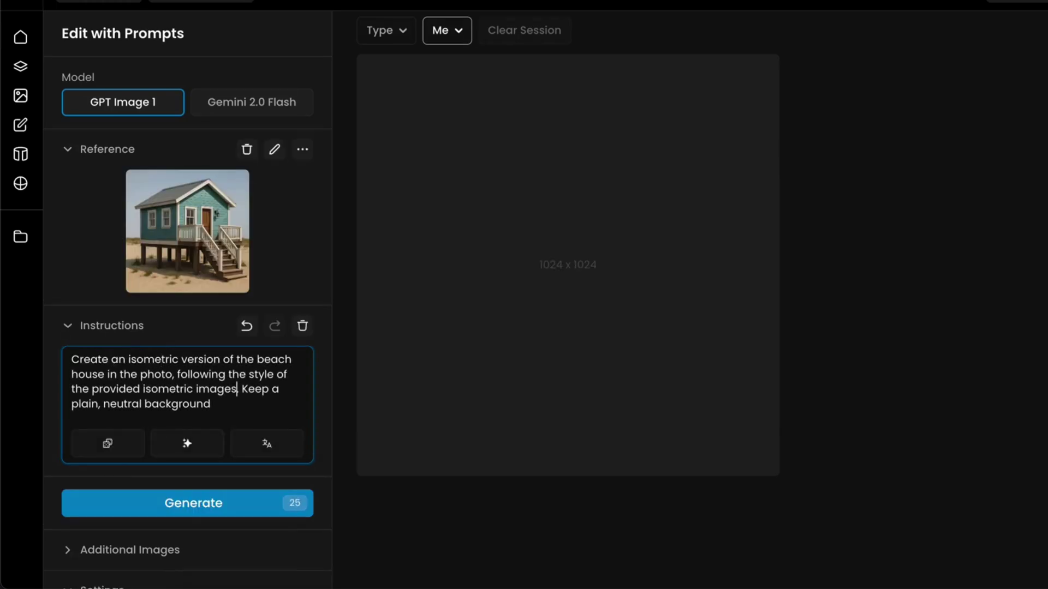
scroll(237, 285, down, 2)
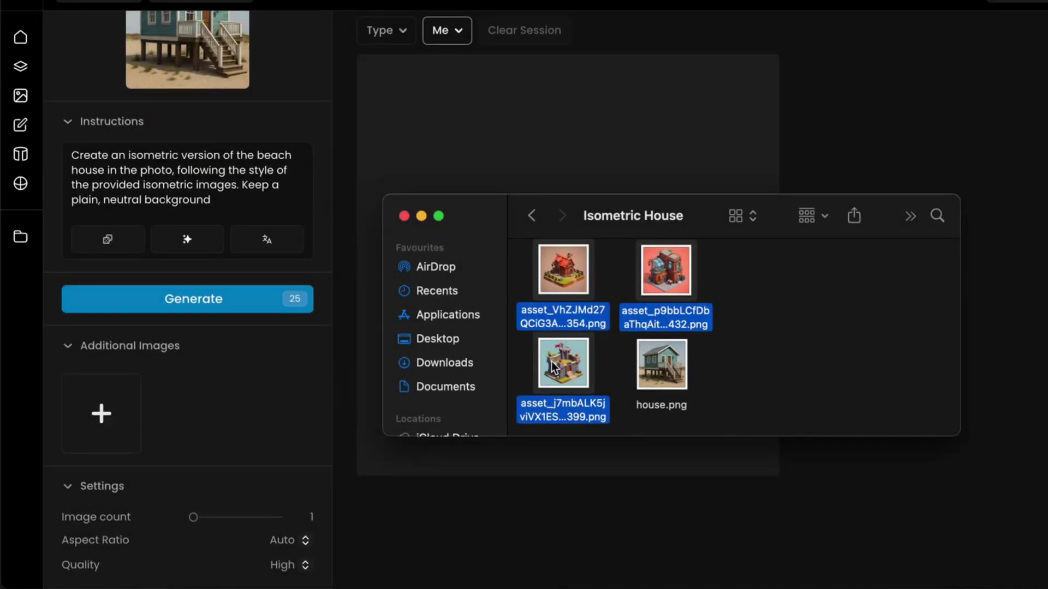
drag(553, 365, 135, 404)
drag(93, 404, 94, 405)
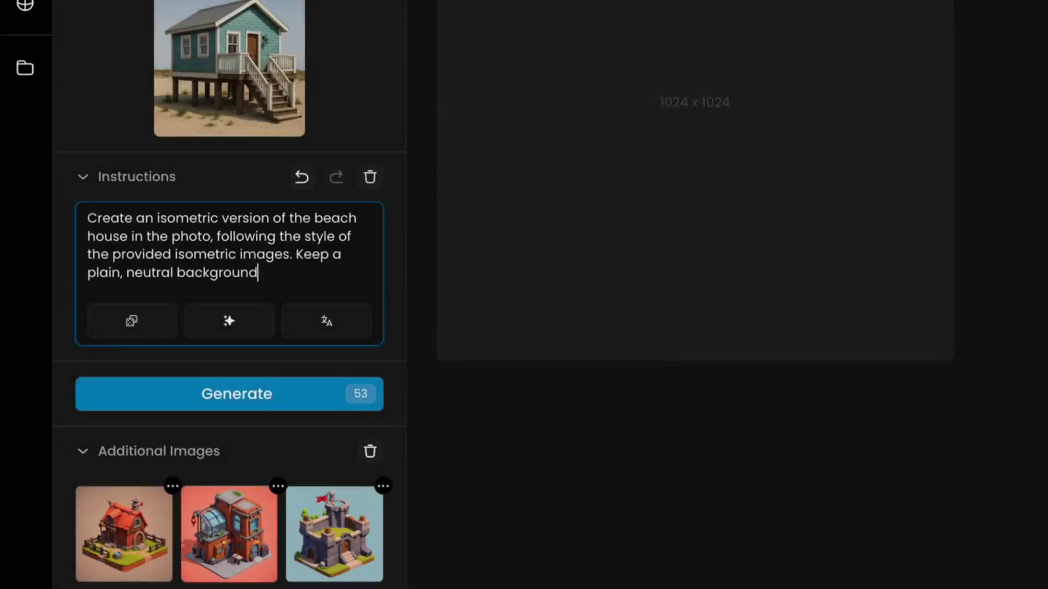
Generate the isometric beach house and compare the first result with the original photo
click(229, 393)
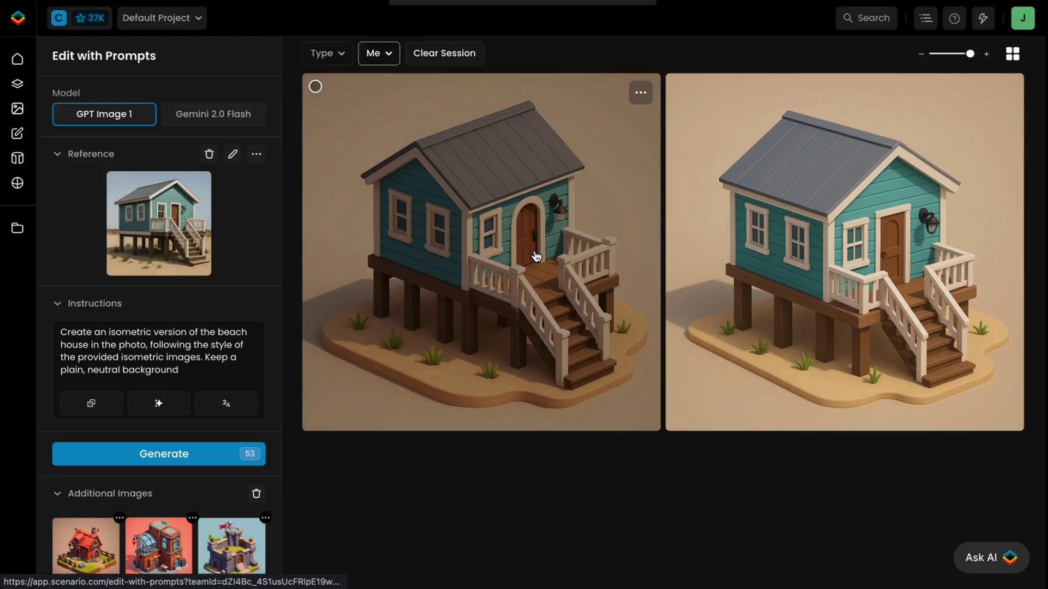
click(535, 255)
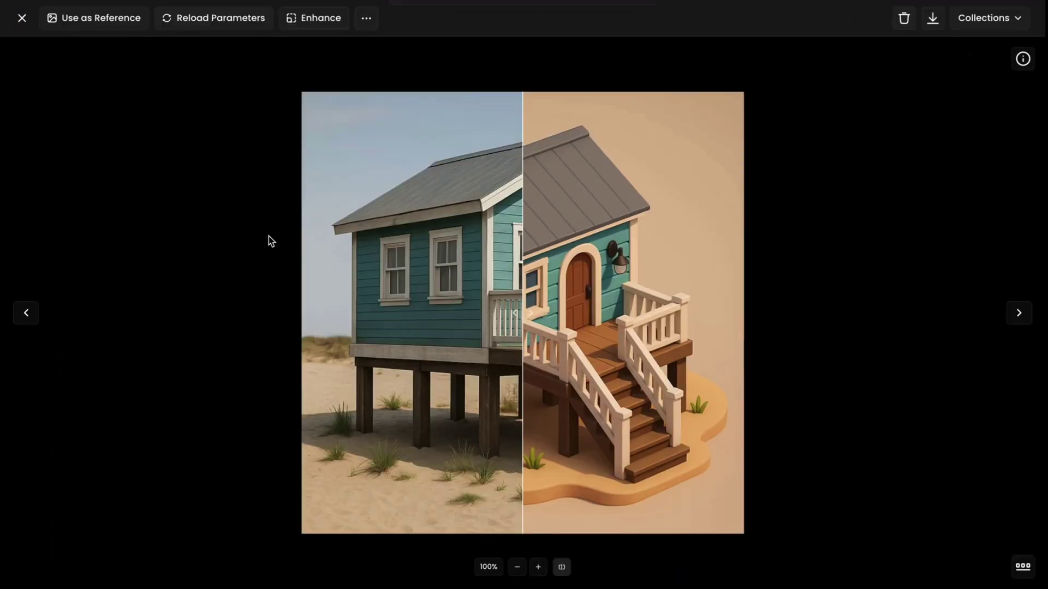
drag(519, 262, 715, 262)
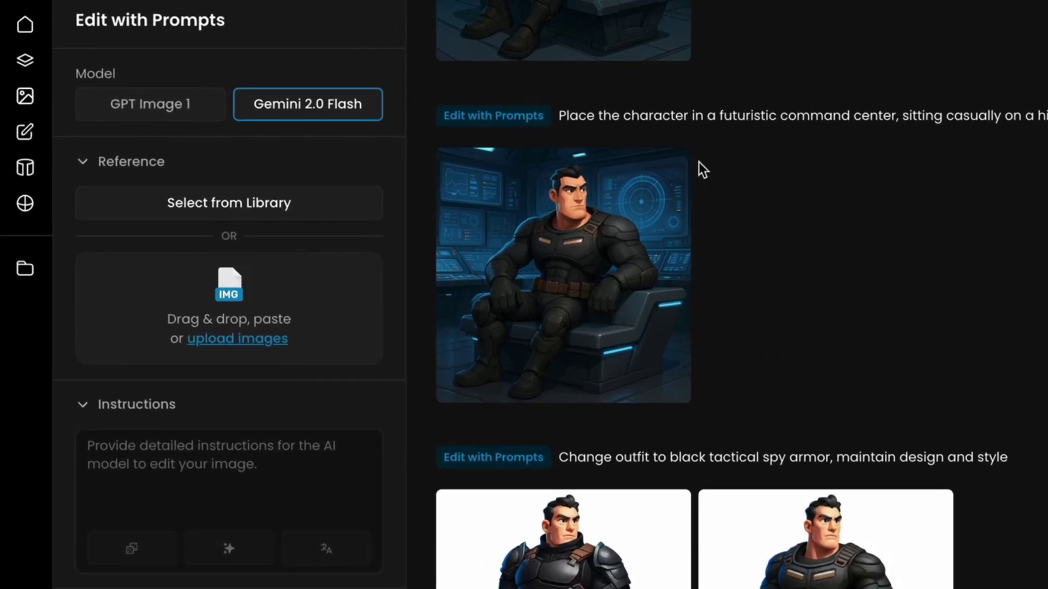
Reuse the command-center image's bench-scene prompt as instructions and set that image as the reference
mouse_move(682, 162)
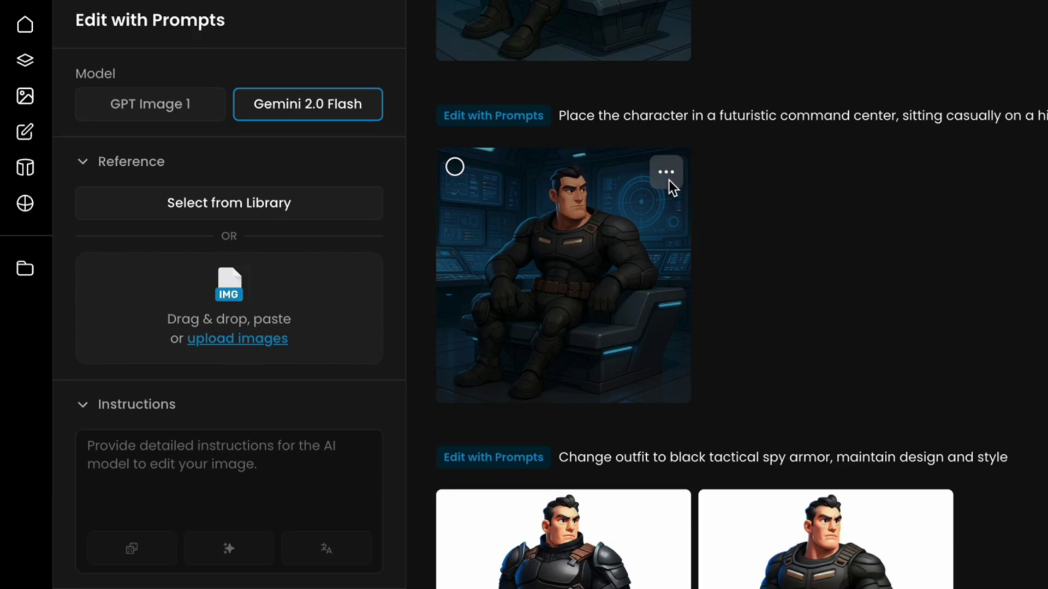
click(667, 174)
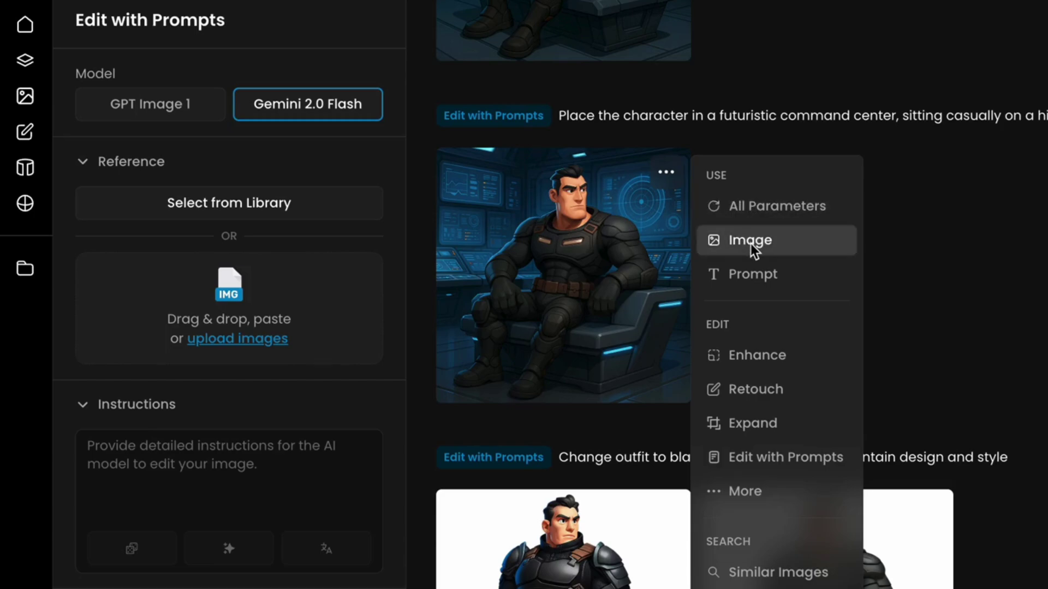
click(753, 275)
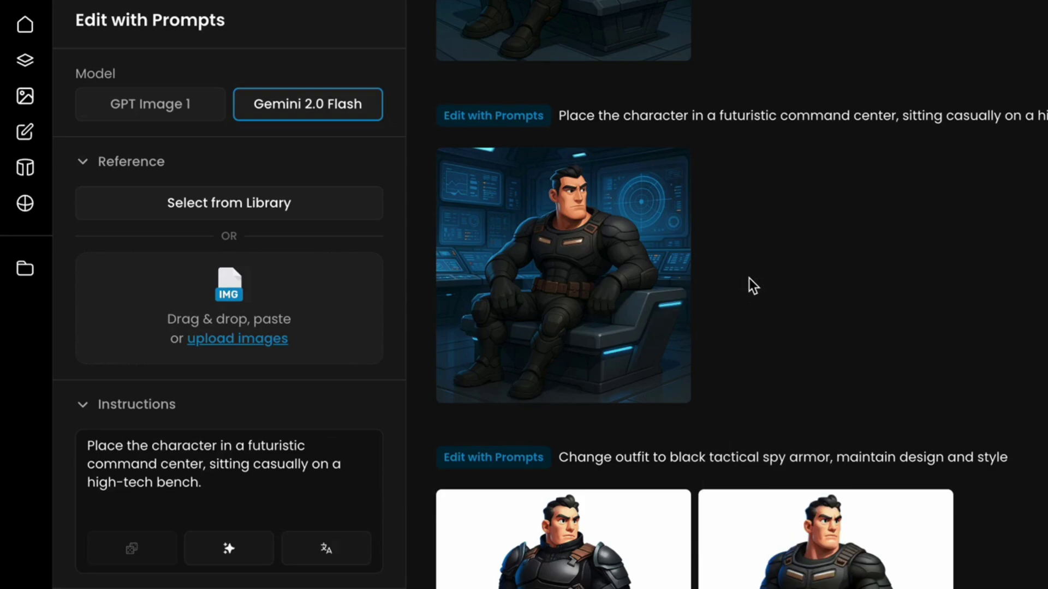
drag(585, 273, 286, 291)
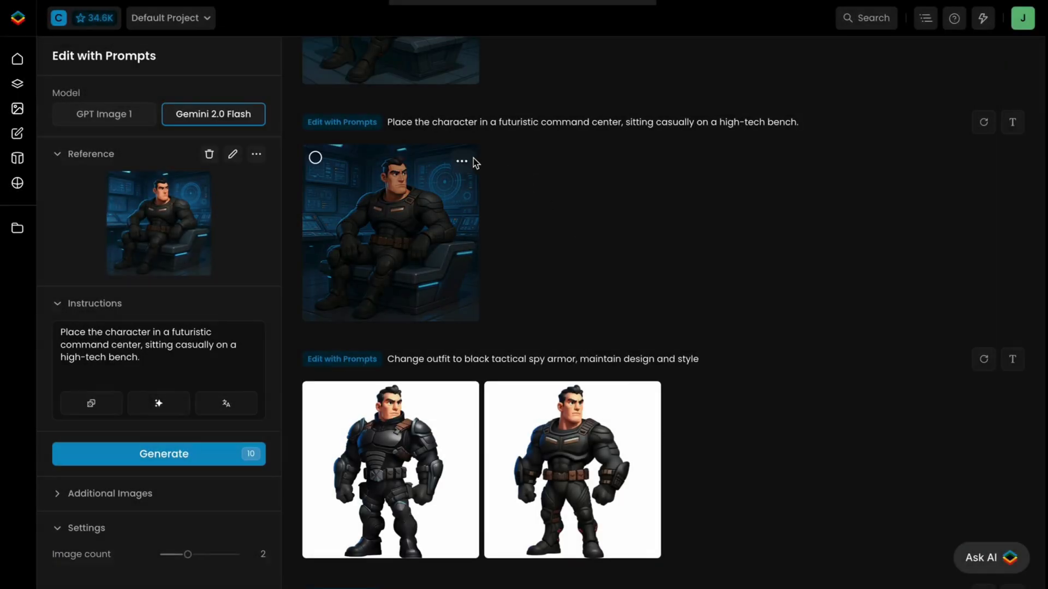
click(468, 162)
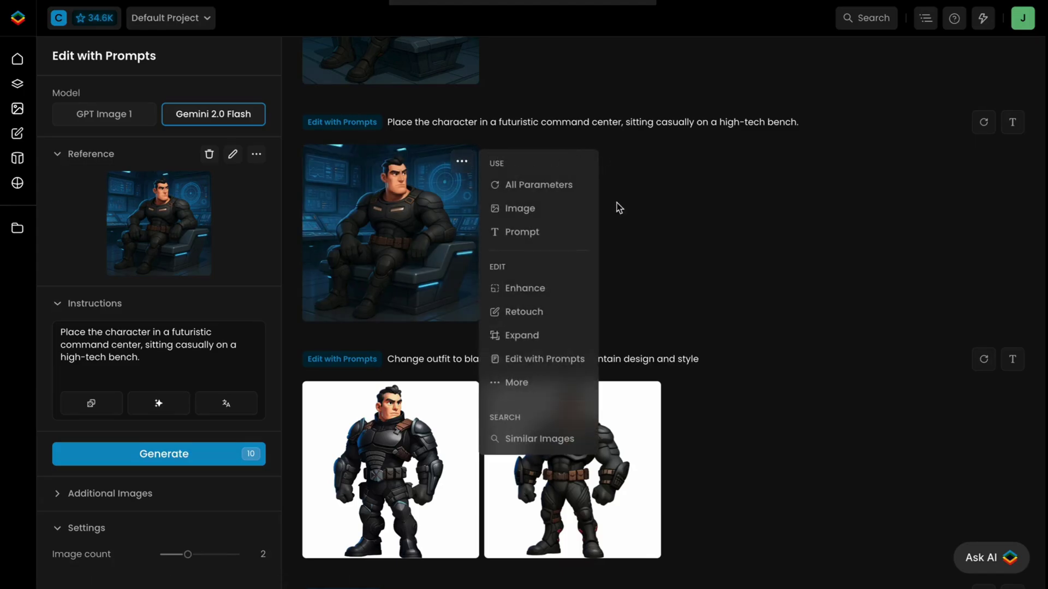